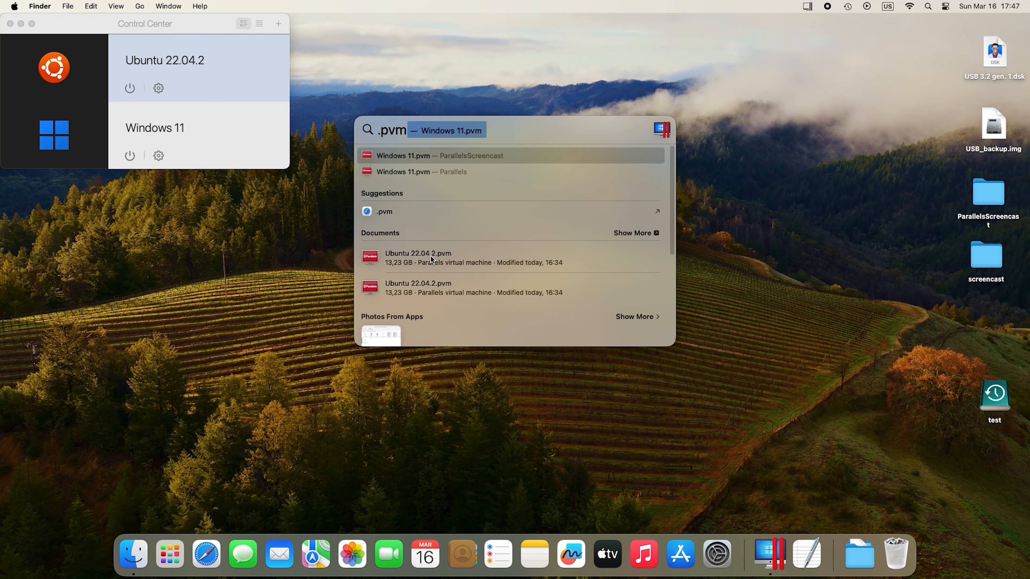
Look through the search results for .pvm files, then open the Downloads folder in Finder
scroll(428, 285, down, 5)
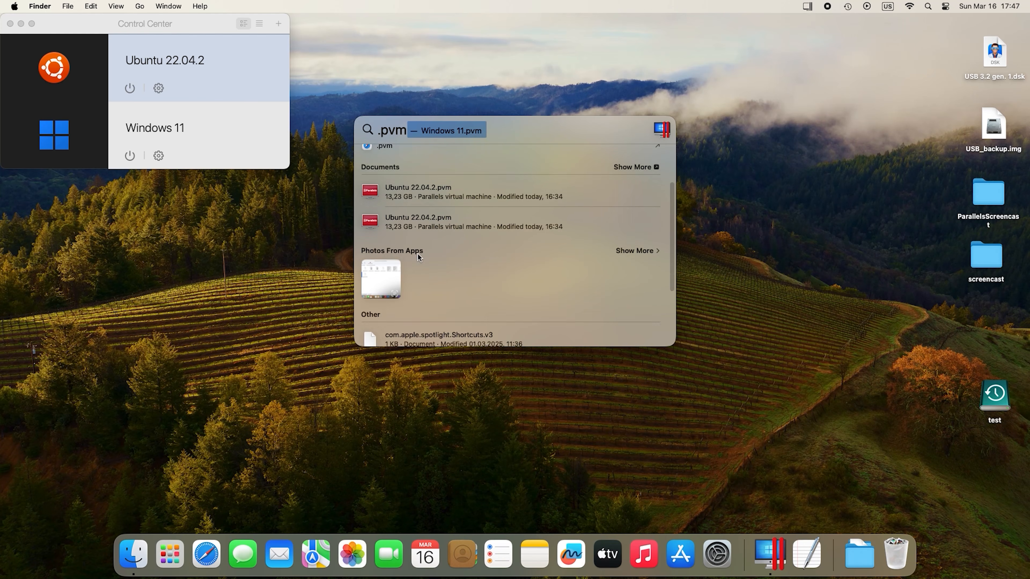
scroll(419, 255, up, 10)
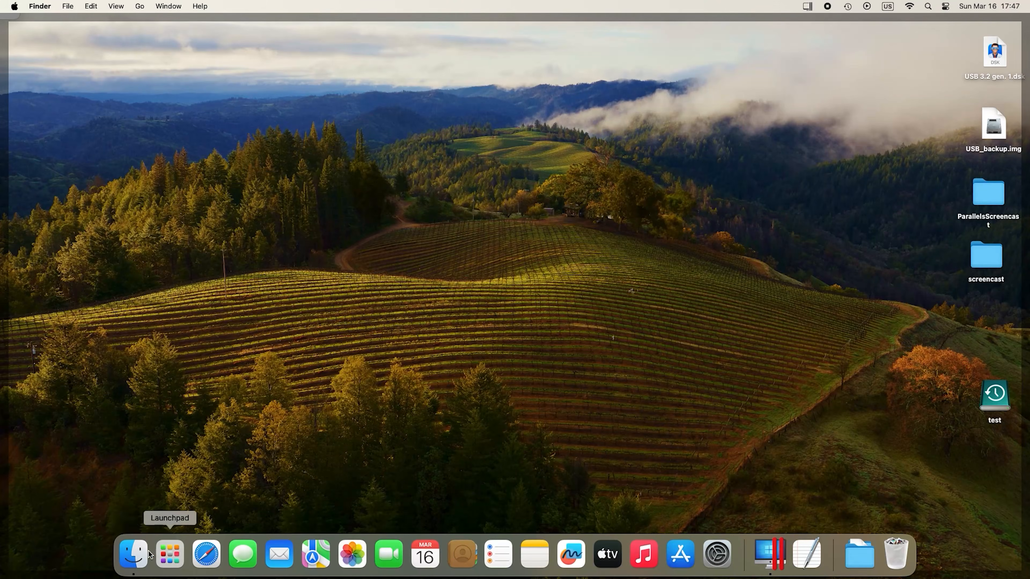
click(134, 554)
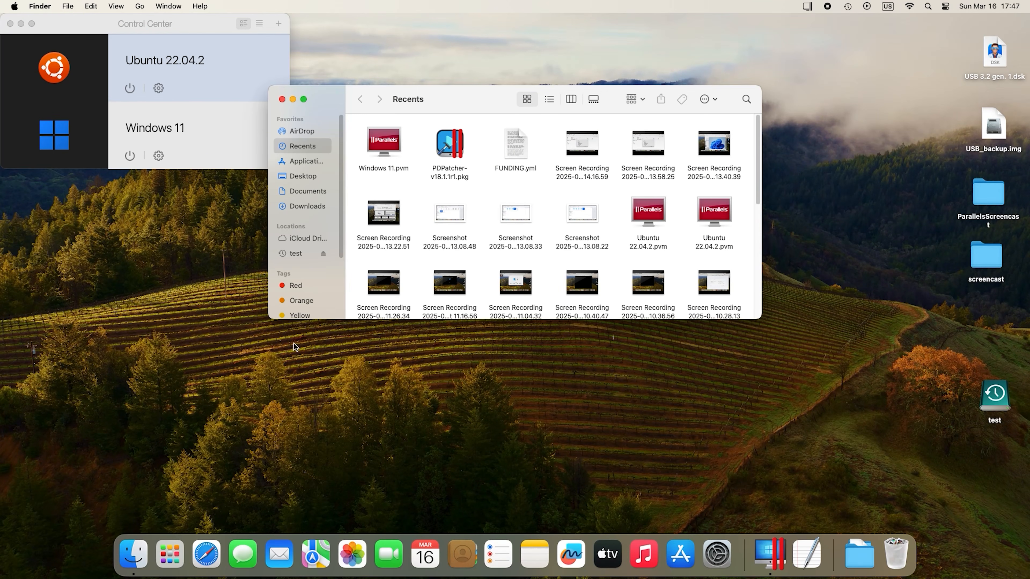
click(320, 210)
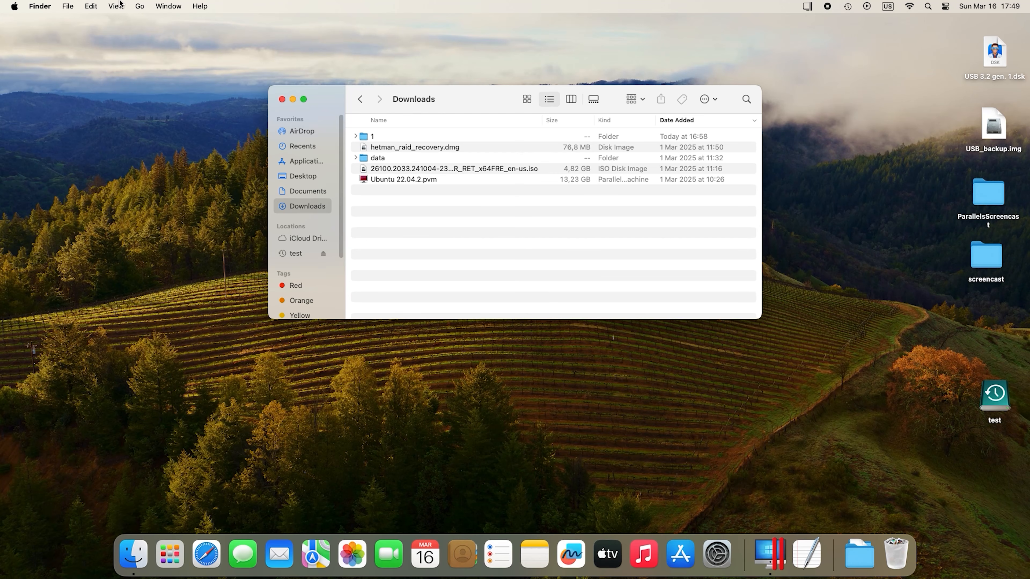
Go to the Computer location and open Macintosh HD, Users, the user's home folder and its Library folder
click(139, 6)
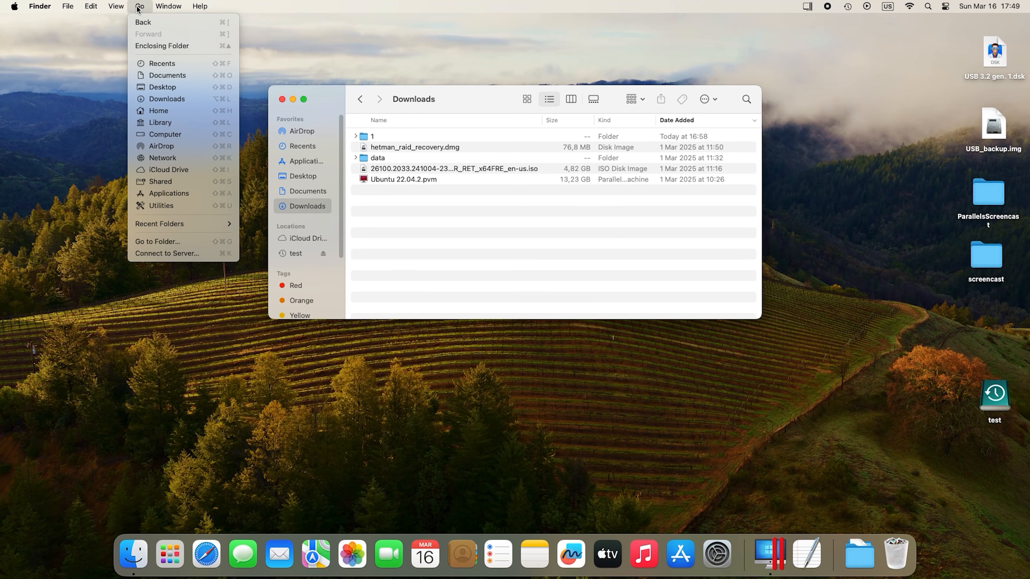
click(169, 136)
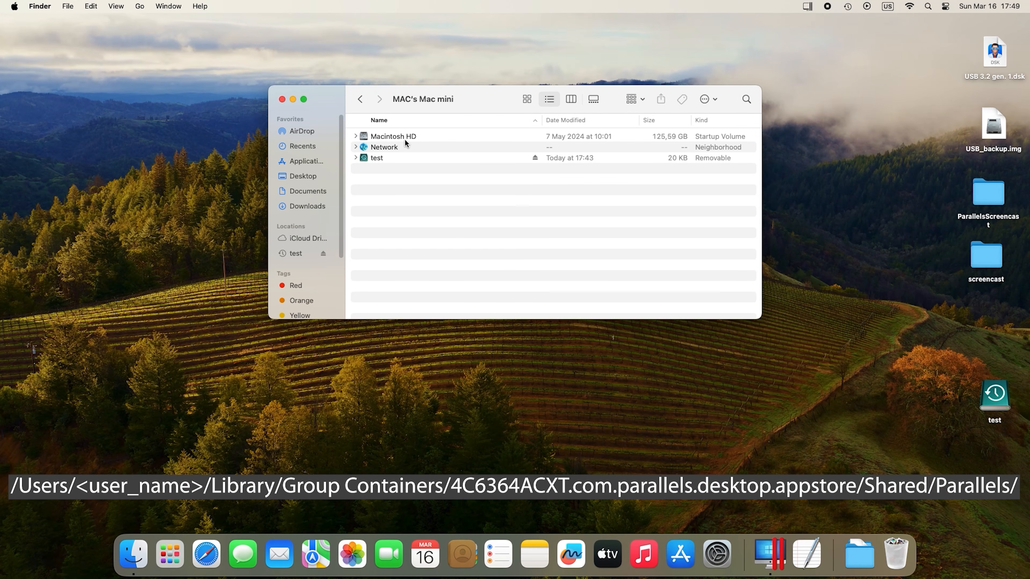
double_click(405, 136)
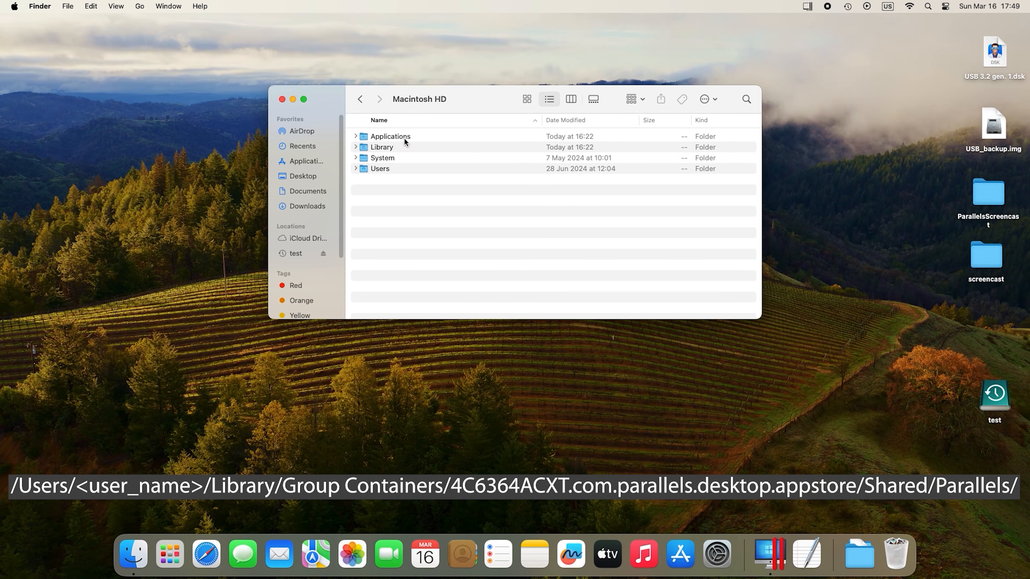
double_click(383, 168)
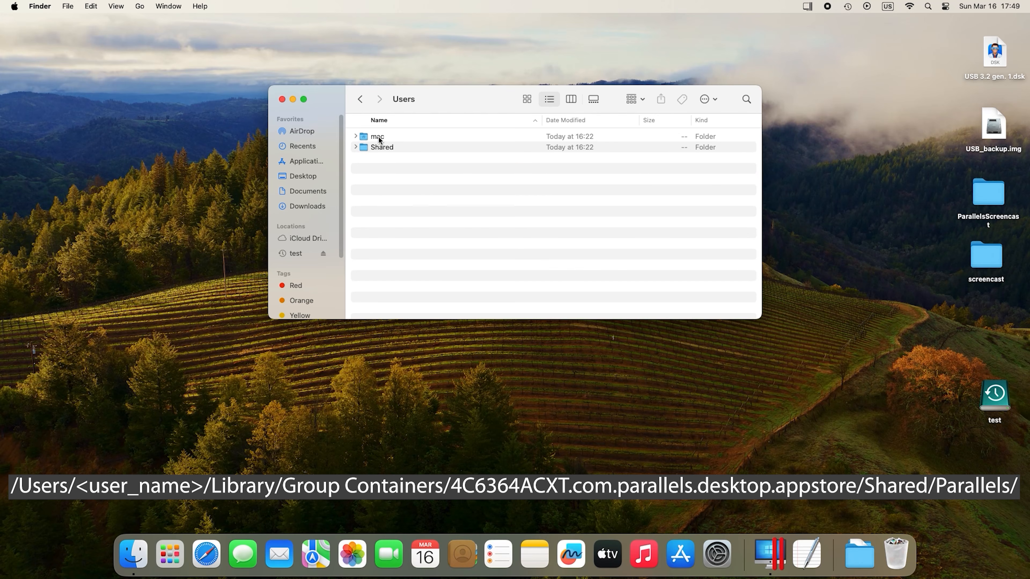
double_click(378, 138)
click(386, 170)
double_click(386, 170)
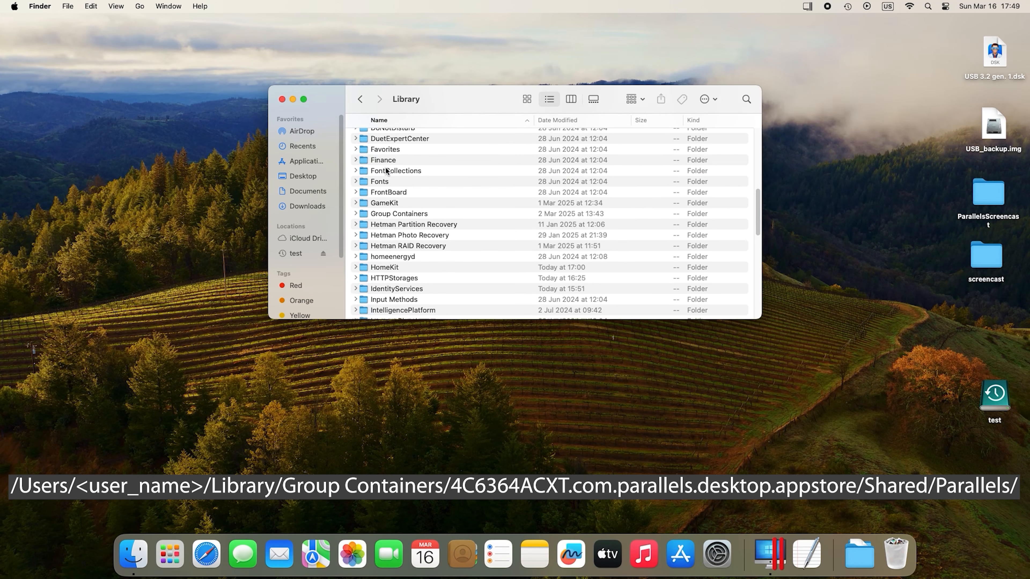
Open Group Containers, then 4C6364ACXT.com.parallels.desktop.appstore, Shared and its Parallels folder
click(411, 215)
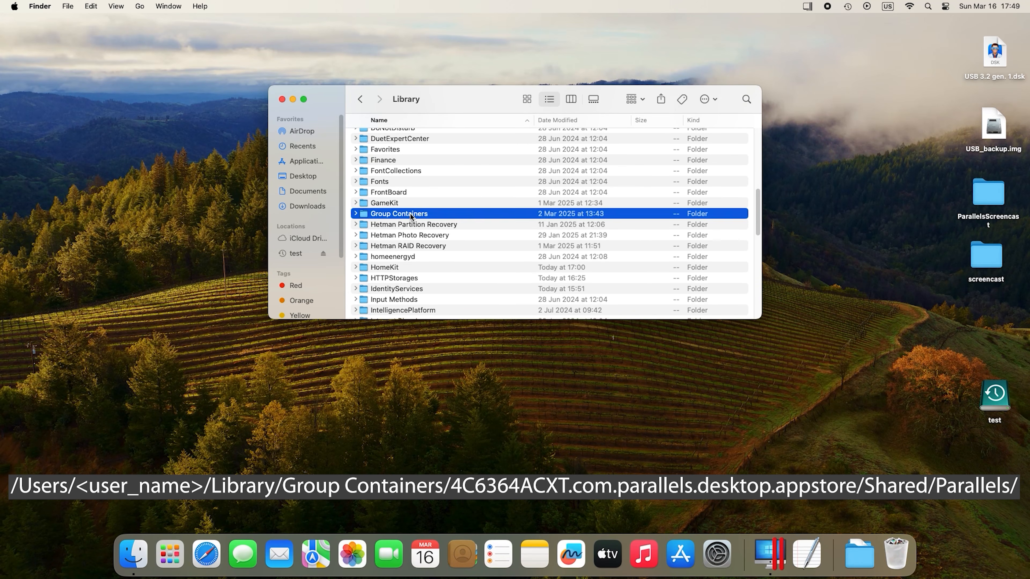
double_click(411, 215)
click(498, 150)
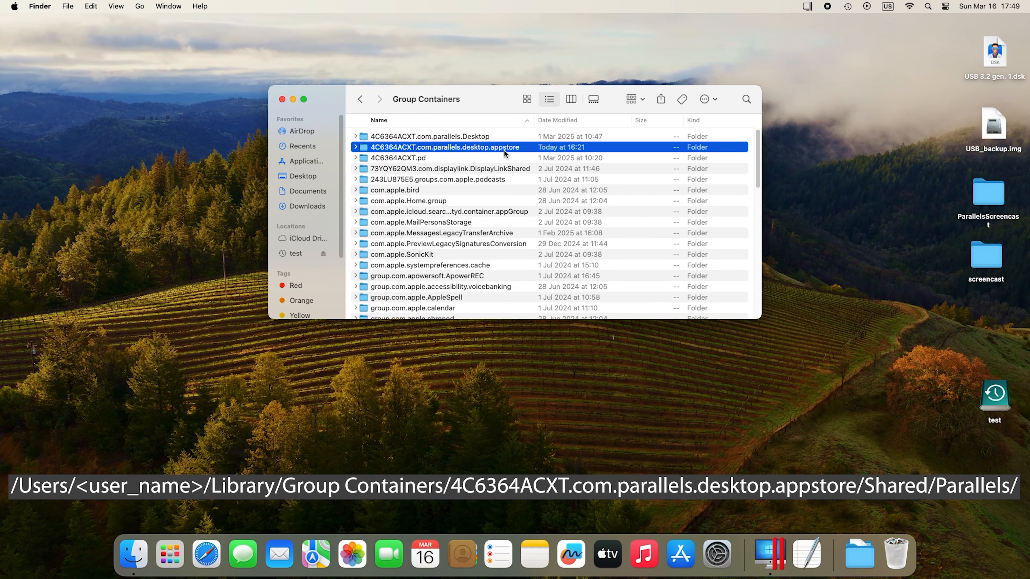
double_click(473, 149)
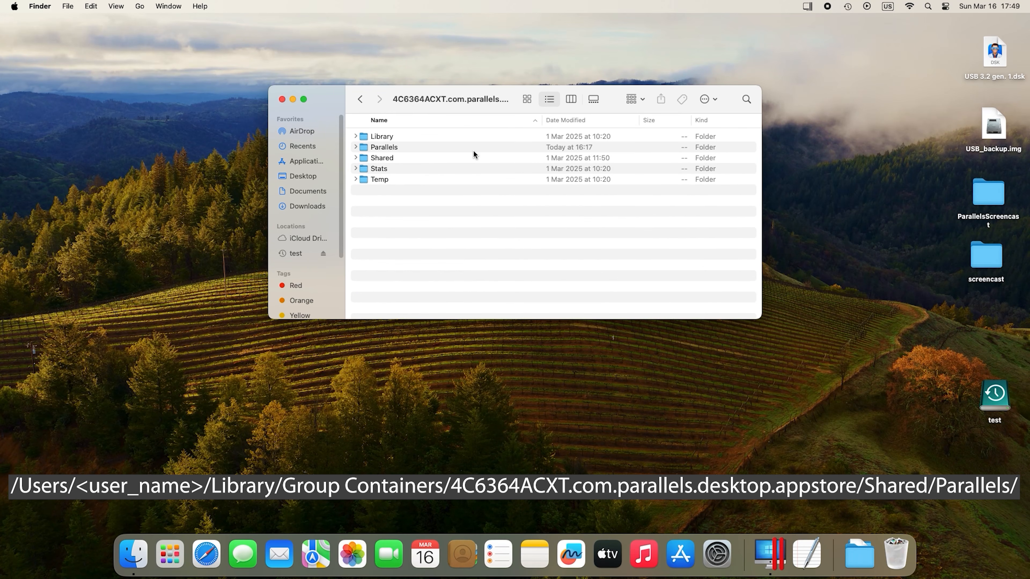
double_click(387, 156)
double_click(388, 137)
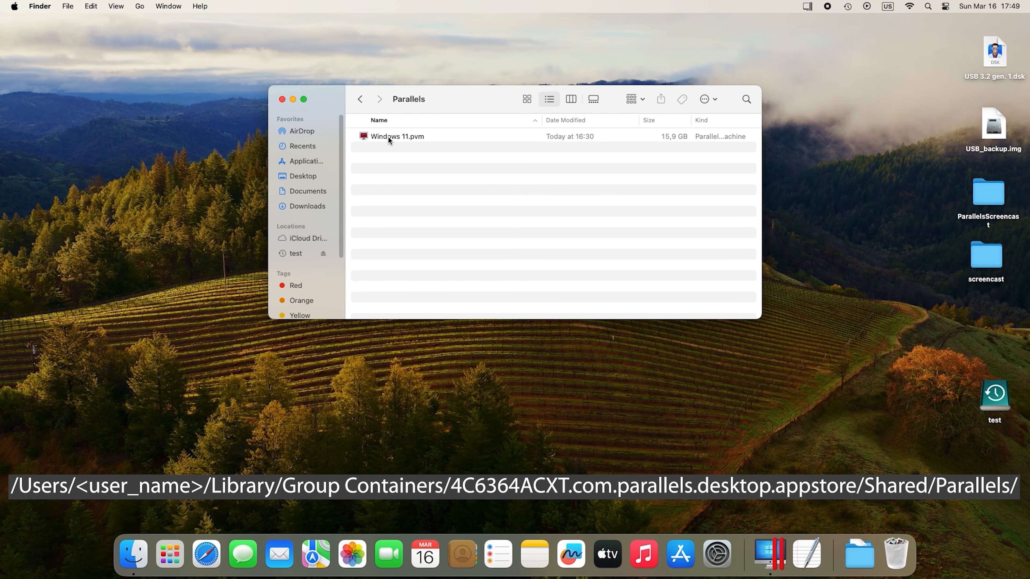
Select the virtual machine file Windows 11.pvm in the Parallels folder under Shared
click(385, 140)
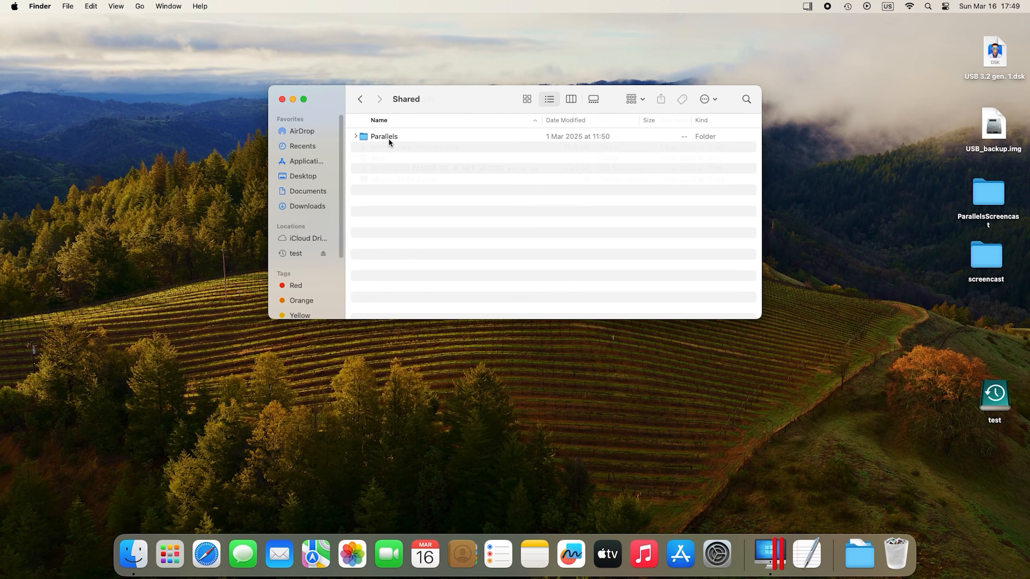
double_click(388, 137)
click(389, 137)
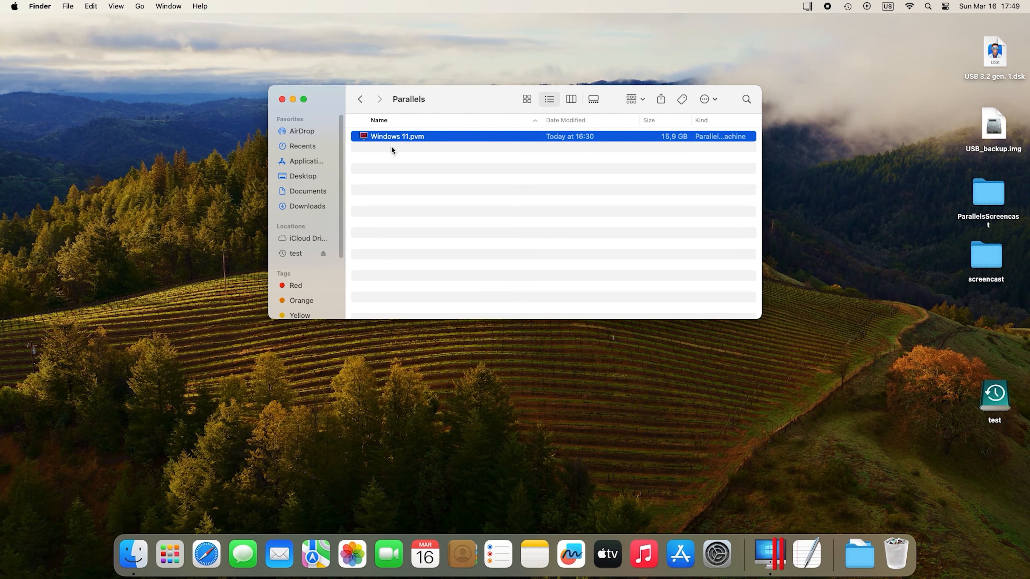
Launch Time Machine for the Parallels folder and go back to today's 17:08 backup
click(170, 554)
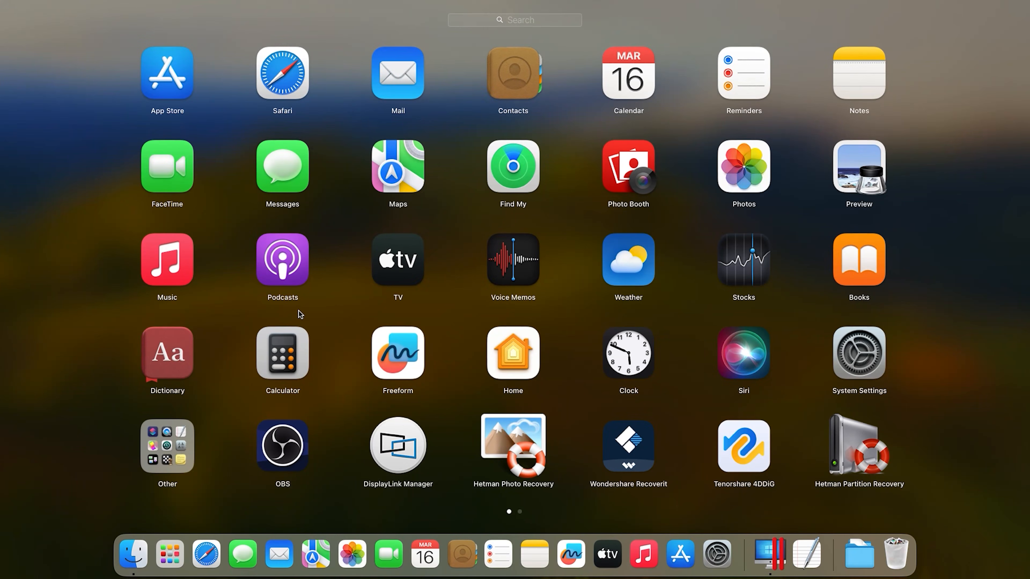
click(189, 417)
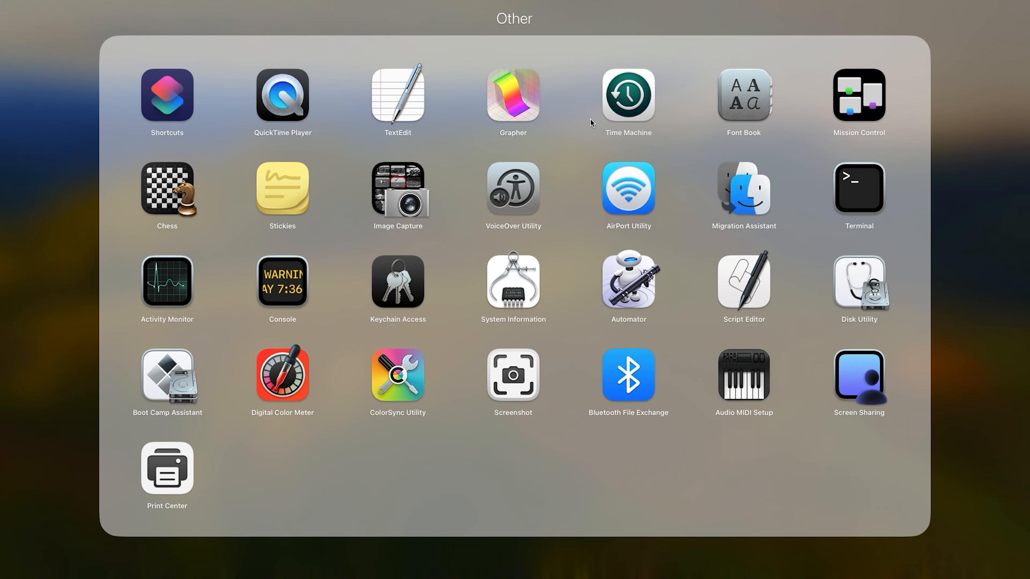
click(618, 112)
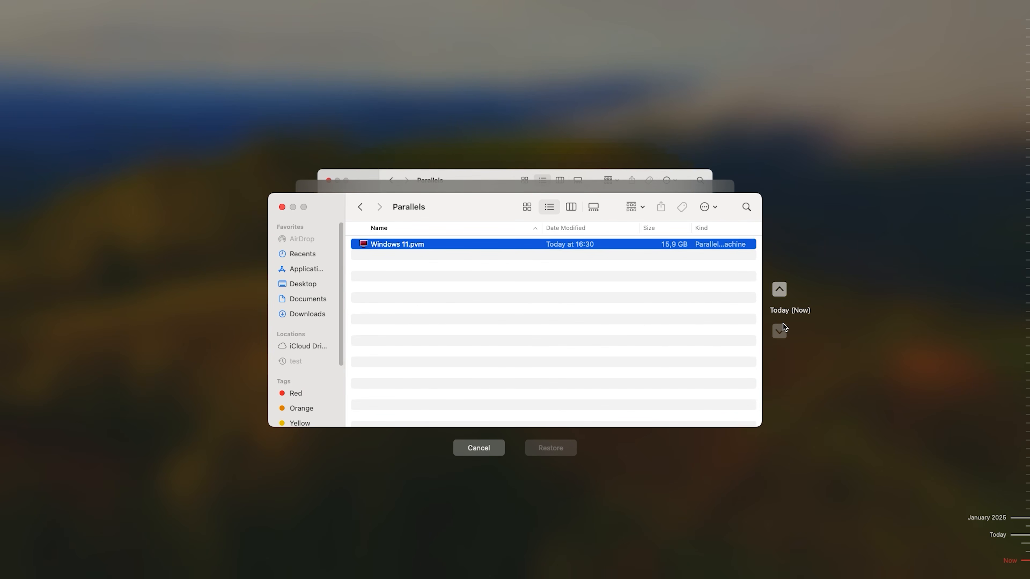
click(780, 289)
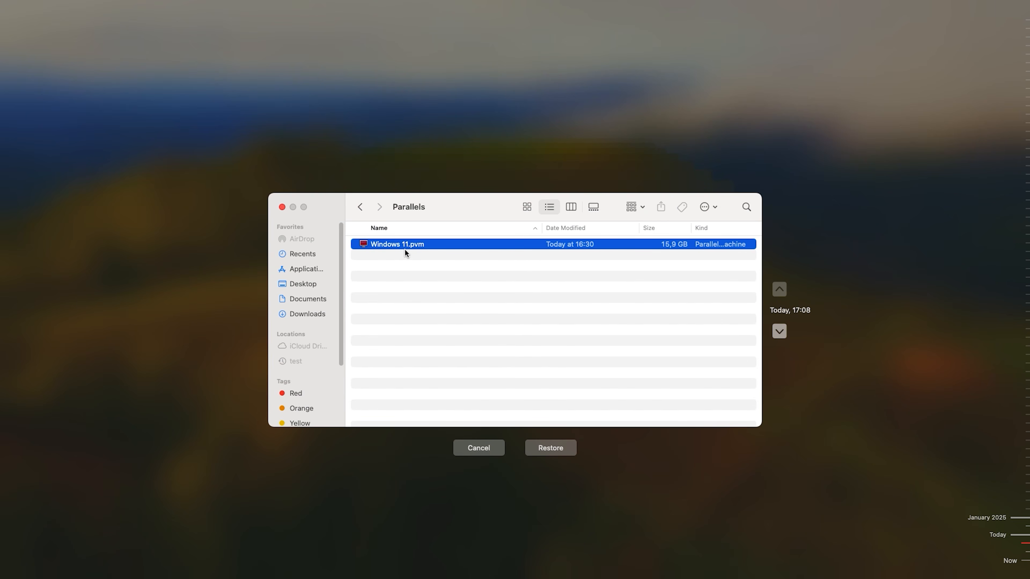
Restore Ubuntu 22.04.2.pvm from the Downloads folder of the 17:08 backup
click(292, 313)
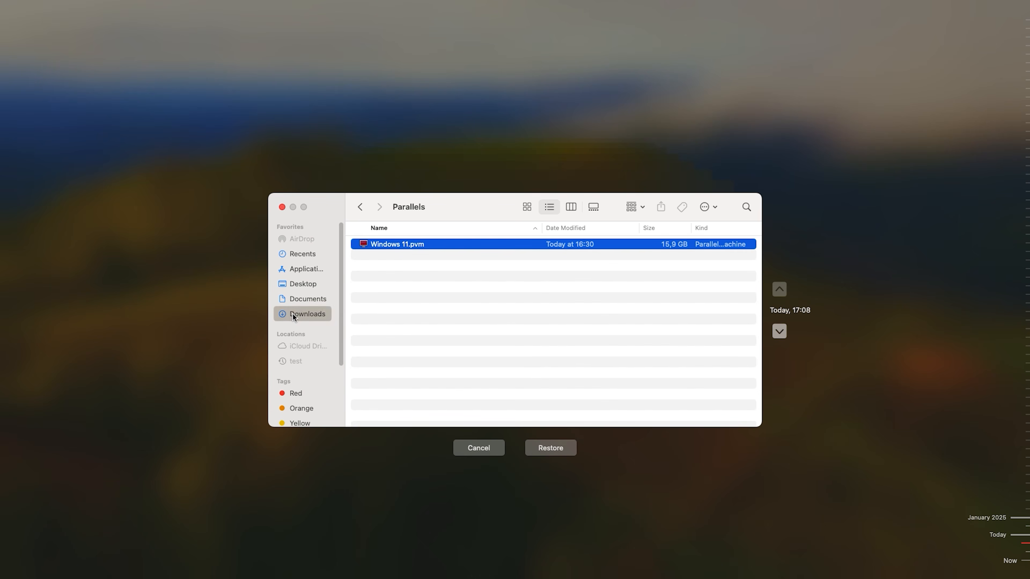
click(412, 287)
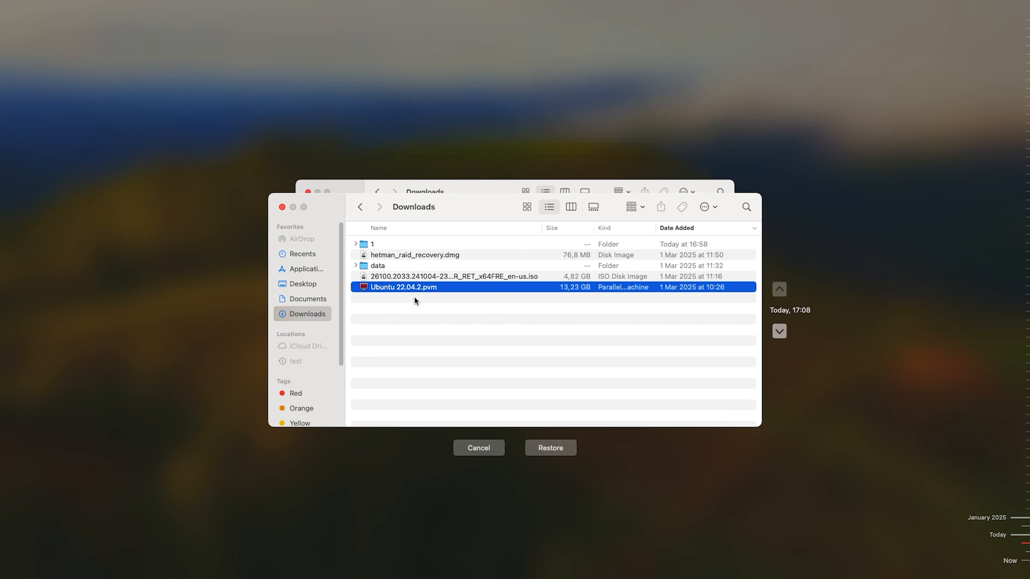
click(550, 448)
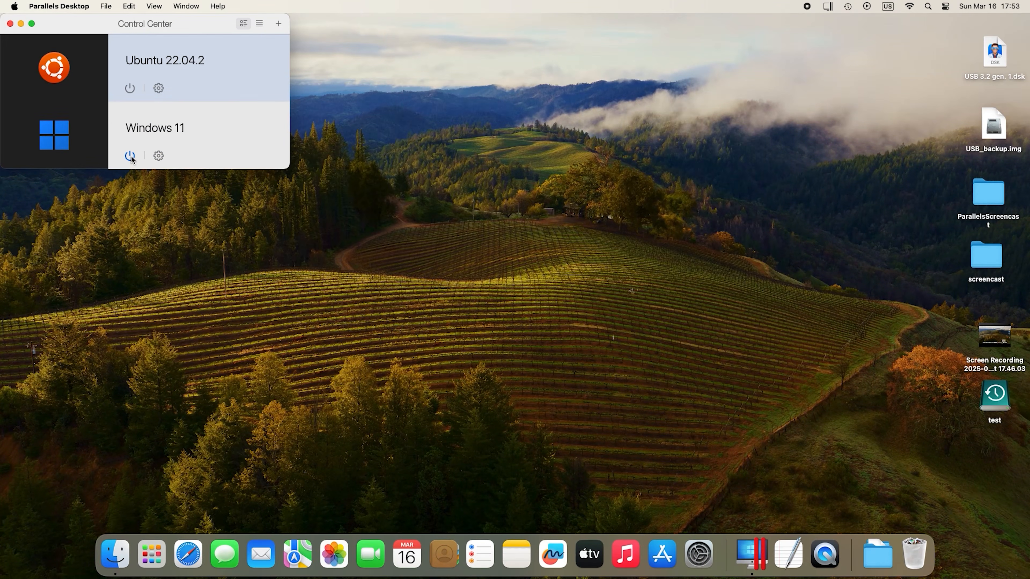
Start the Windows 11 virtual machine from the Parallels Desktop Control Center
click(130, 156)
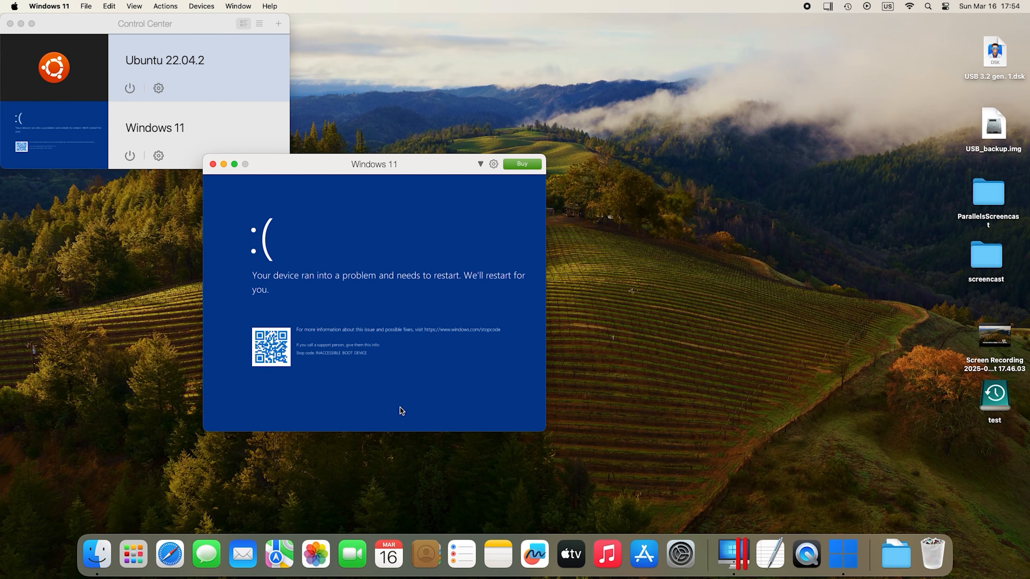
click(426, 281)
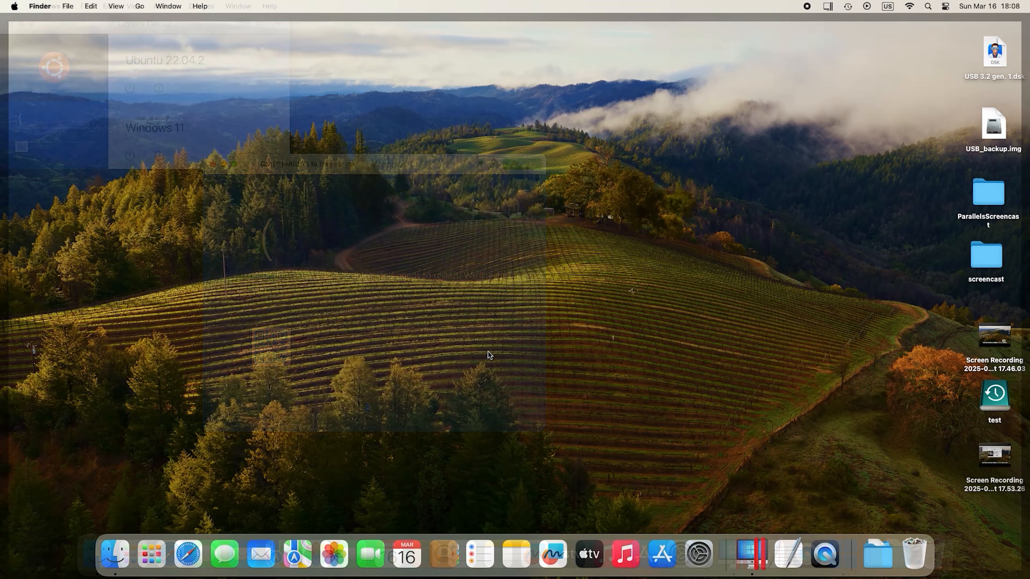
In Parallels Desktop, set the Ubuntu 22.04.2 hard disk source to ubuntu-linux-22.04.02-desktop-0.hdd inside Ubuntu 22.04.2.pvm in Downloads, and close the configuration
click(750, 547)
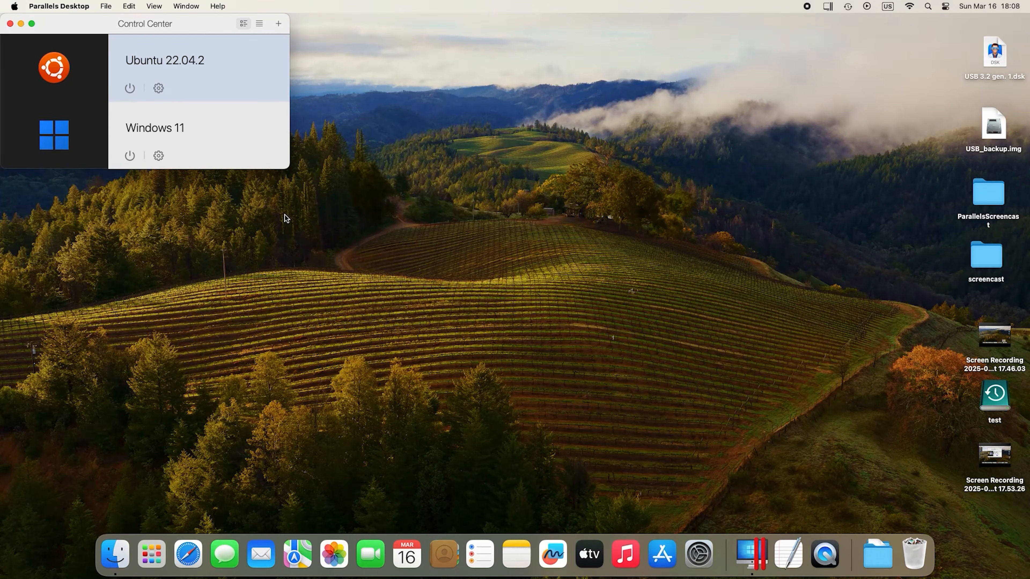
click(159, 88)
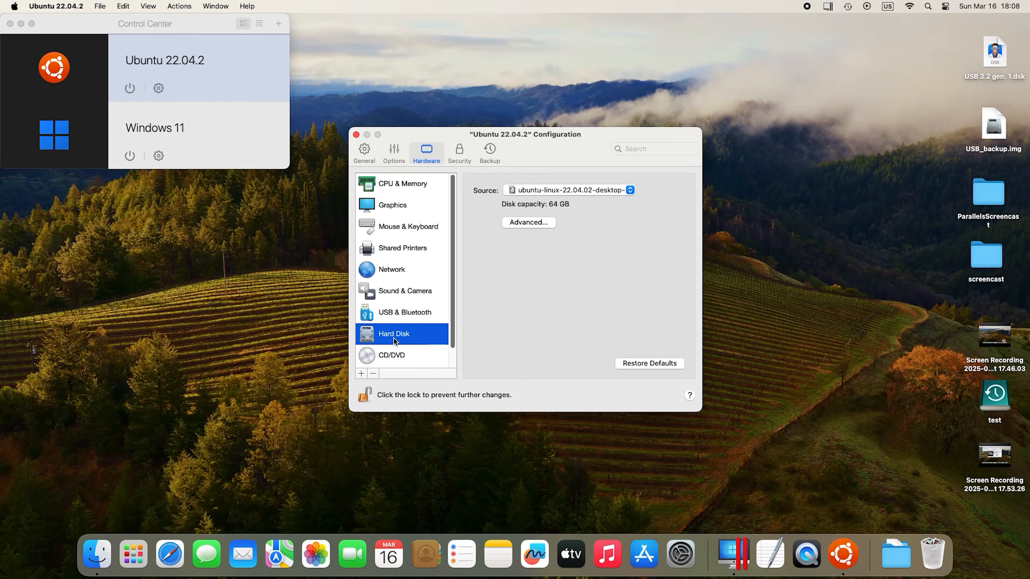
click(631, 190)
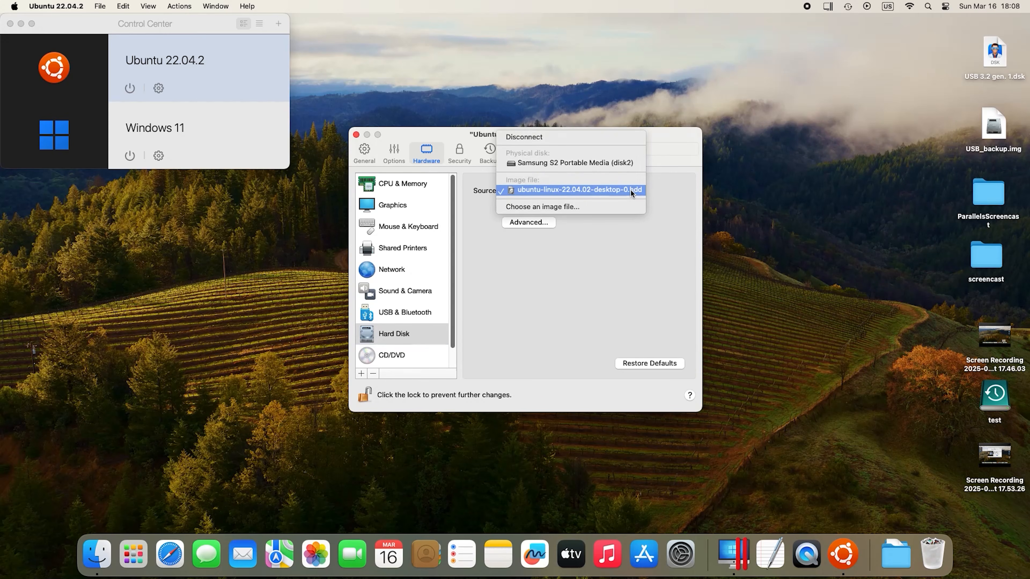
click(565, 207)
click(434, 175)
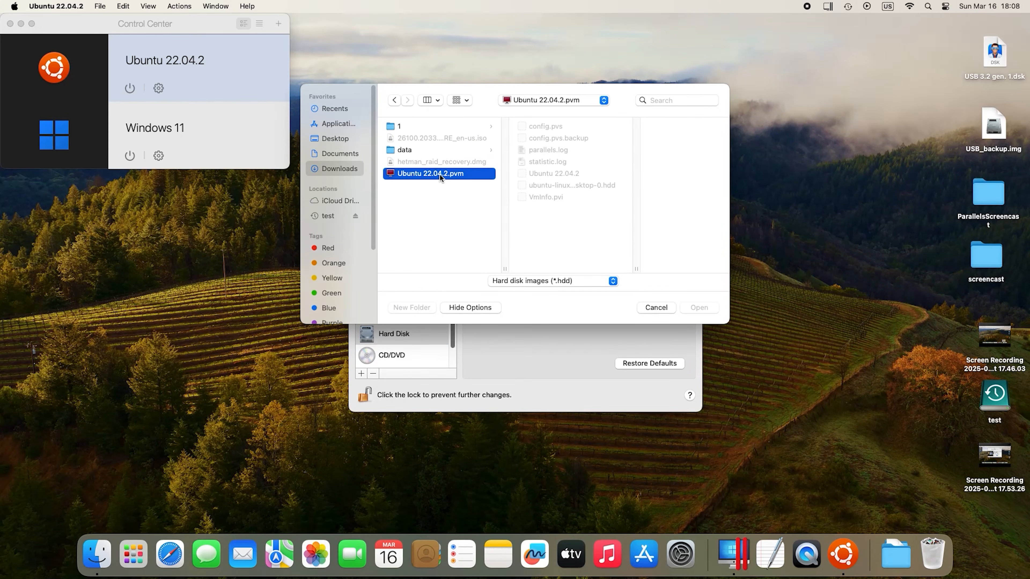
click(569, 187)
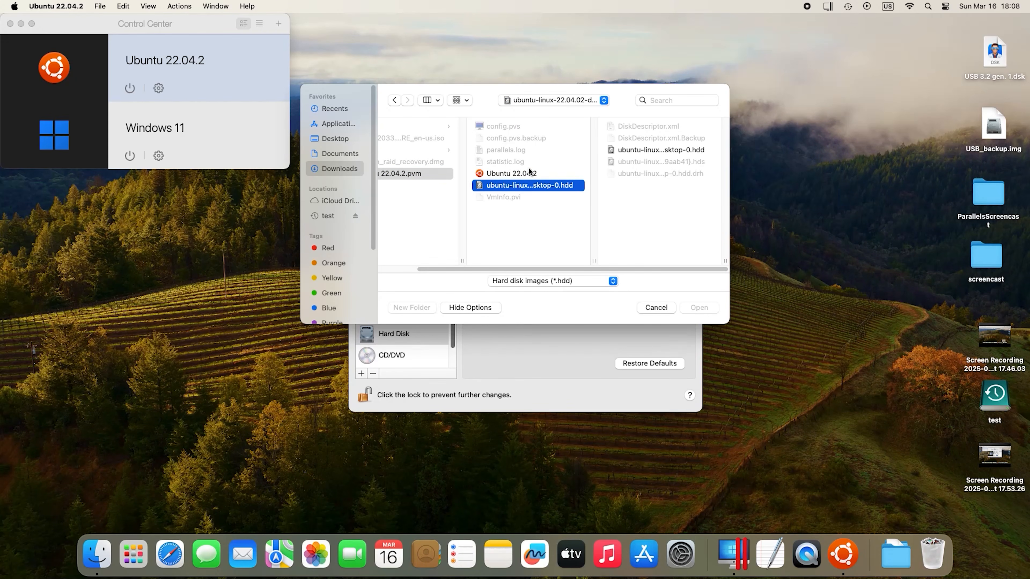
click(665, 149)
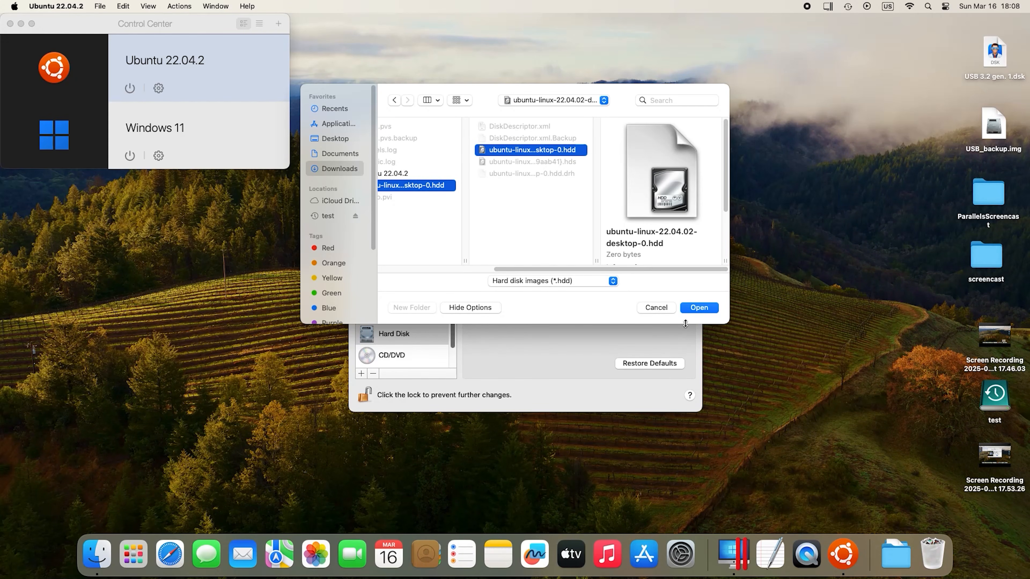
click(699, 308)
click(356, 134)
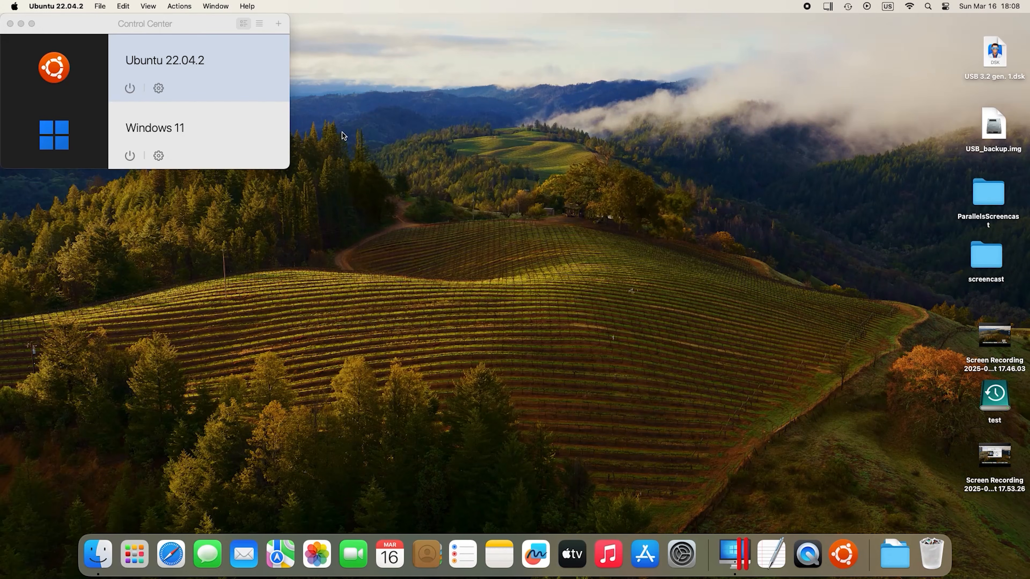
Start the Ubuntu 22.04.2 virtual machine and take a snapshot named Snapshot 1
click(130, 89)
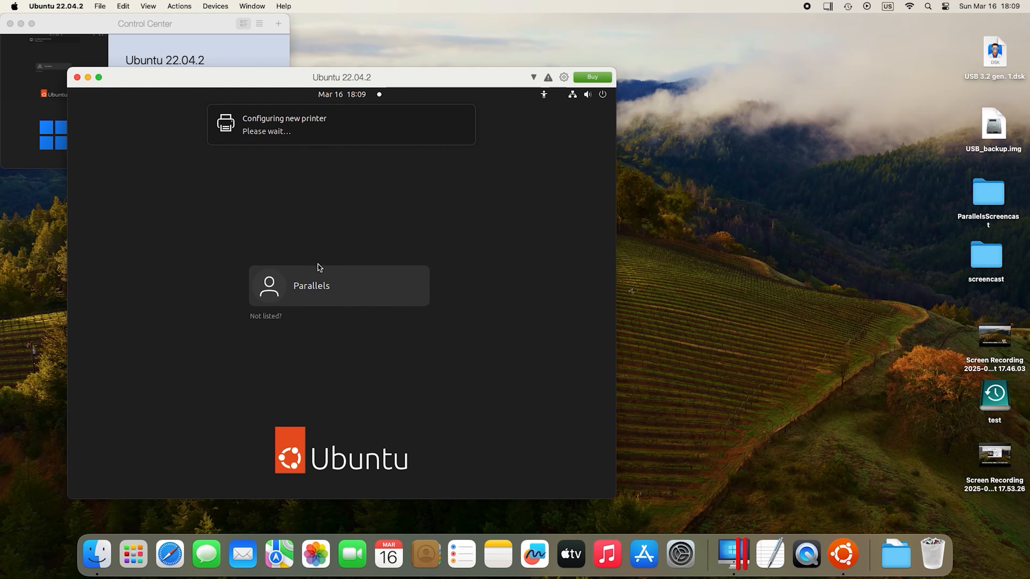
click(177, 8)
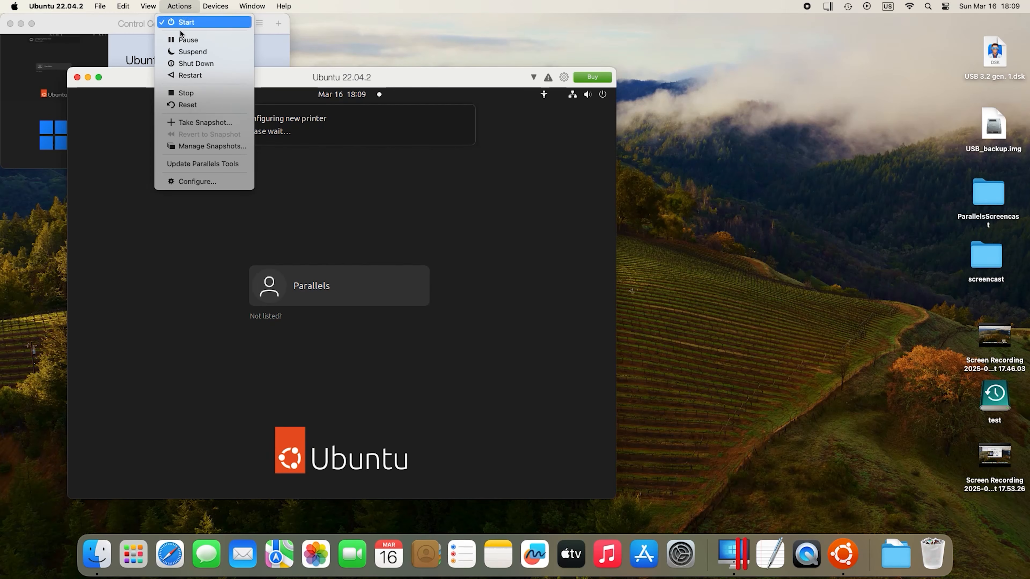
click(220, 125)
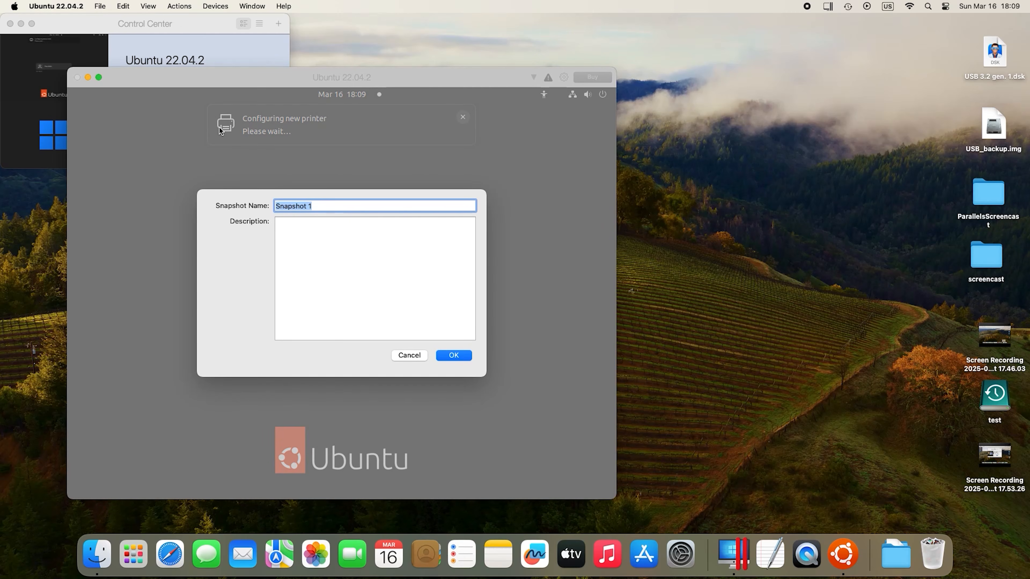
click(459, 355)
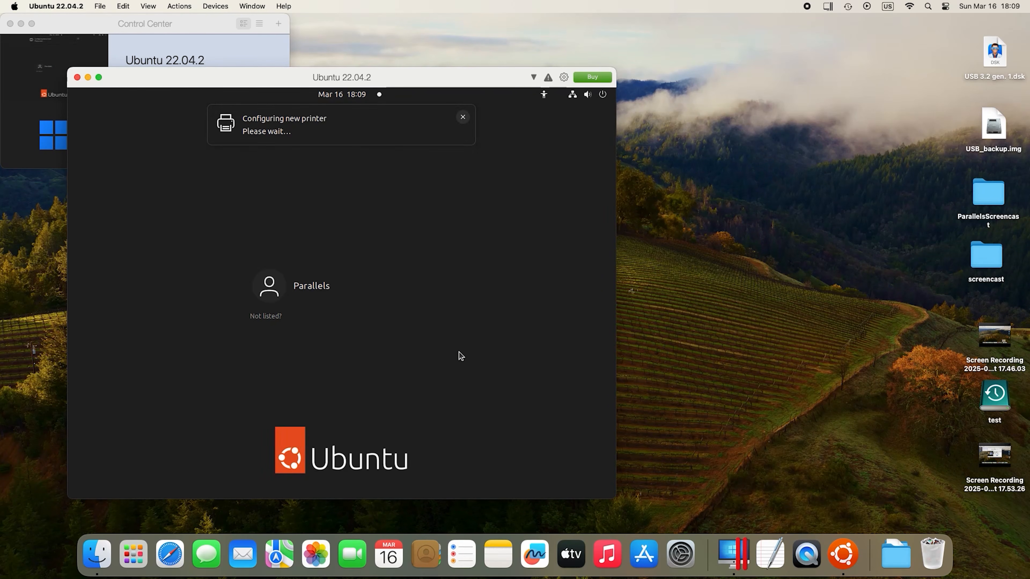
Revert the Ubuntu 22.04.2 virtual machine to Snapshot 1 without saving the current state, and dismiss the USB device message
click(180, 6)
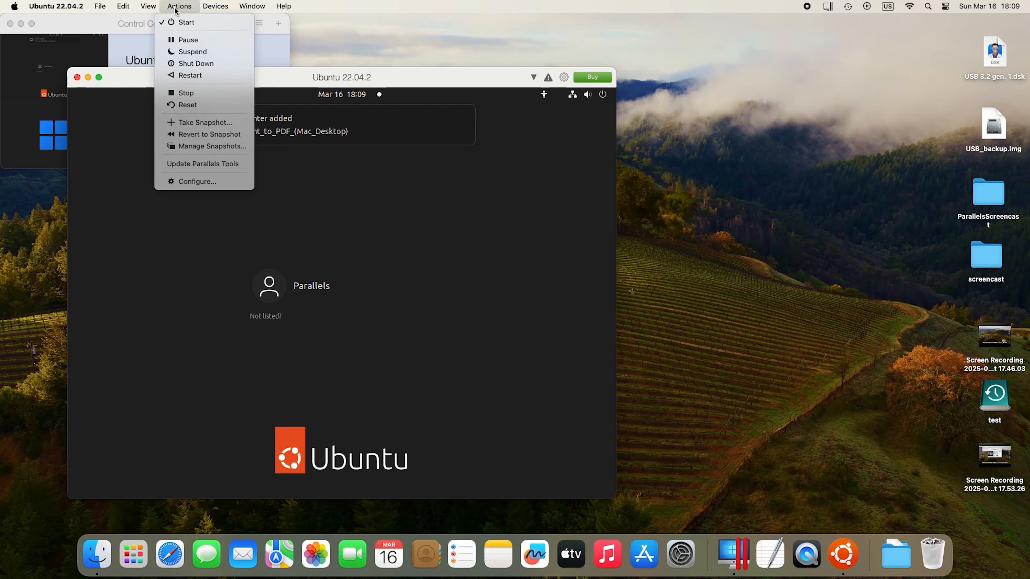
click(225, 138)
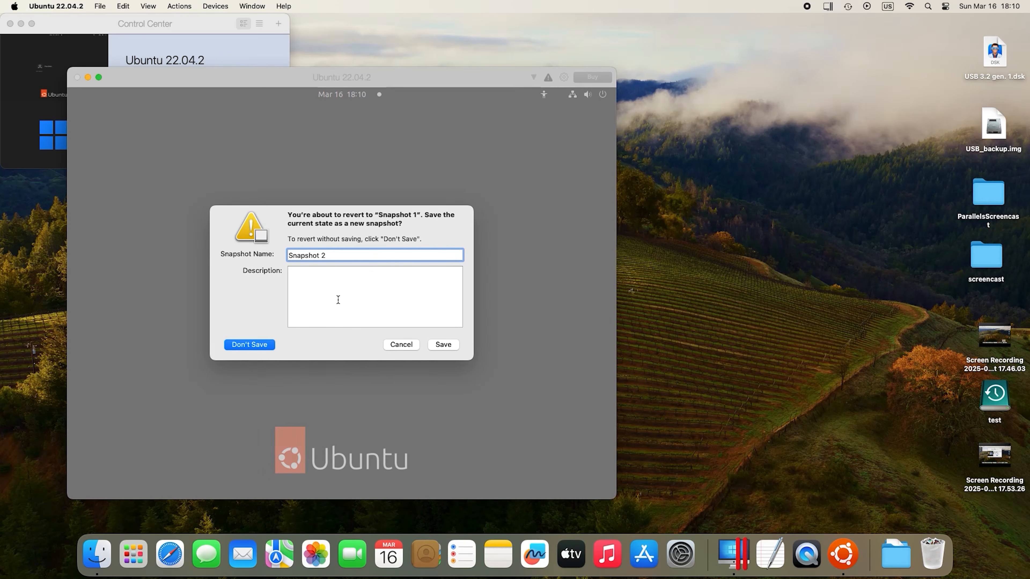
click(256, 345)
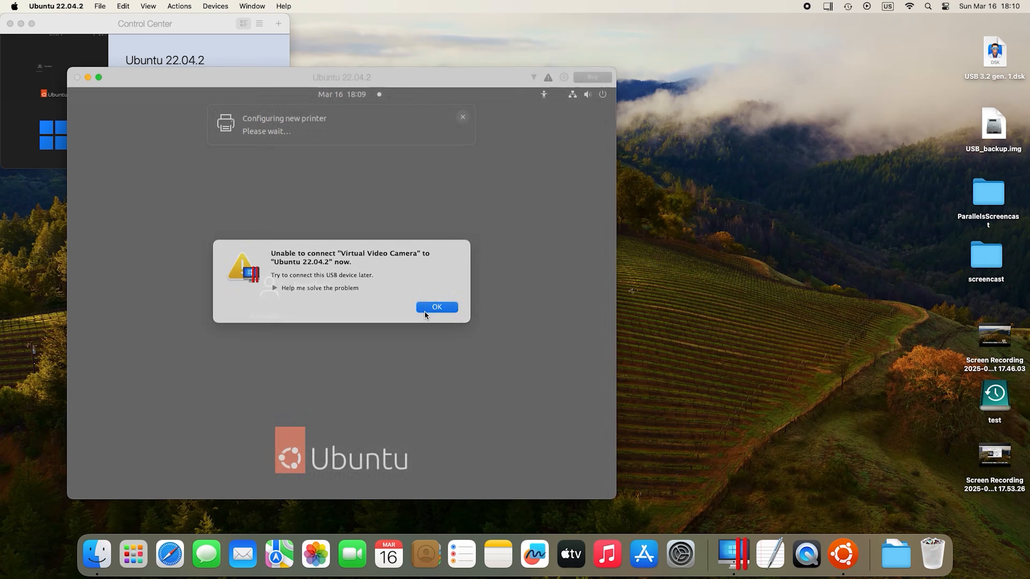
click(424, 311)
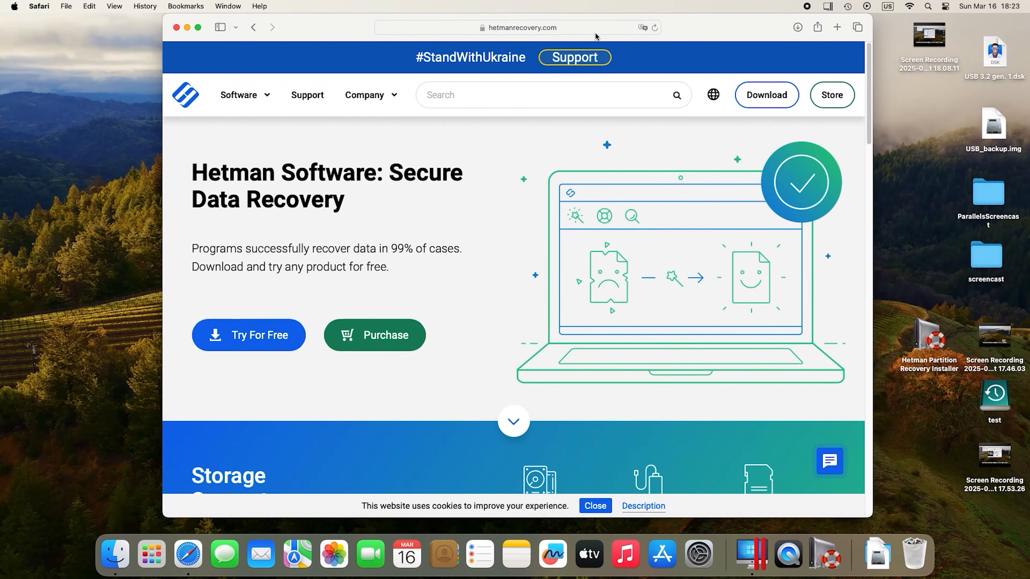
In Safari, download the MacOS version of Hetman Partition Recovery 5.0 from the download page of hetmanrecovery.com
click(774, 101)
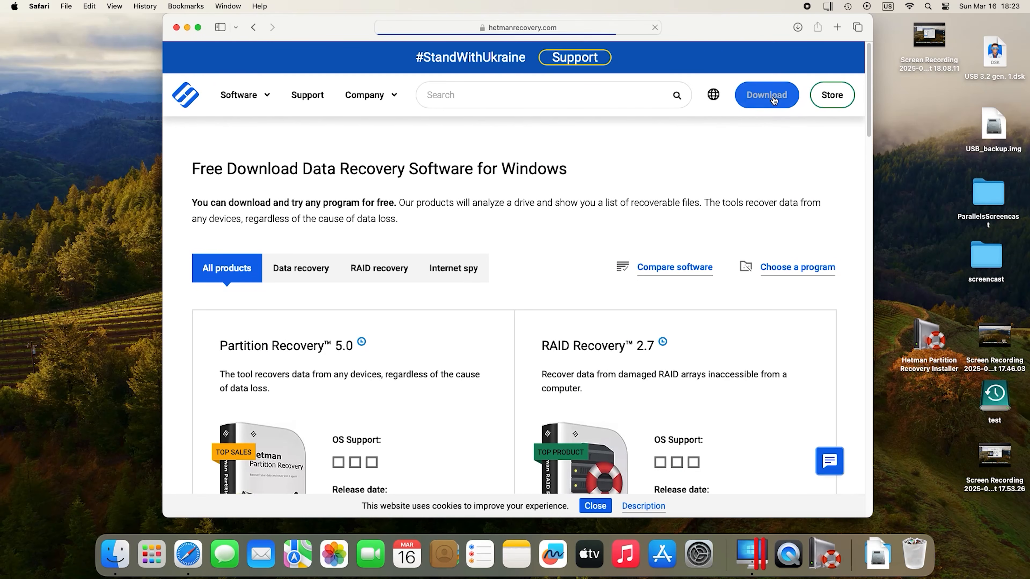
scroll(283, 285, down, 3)
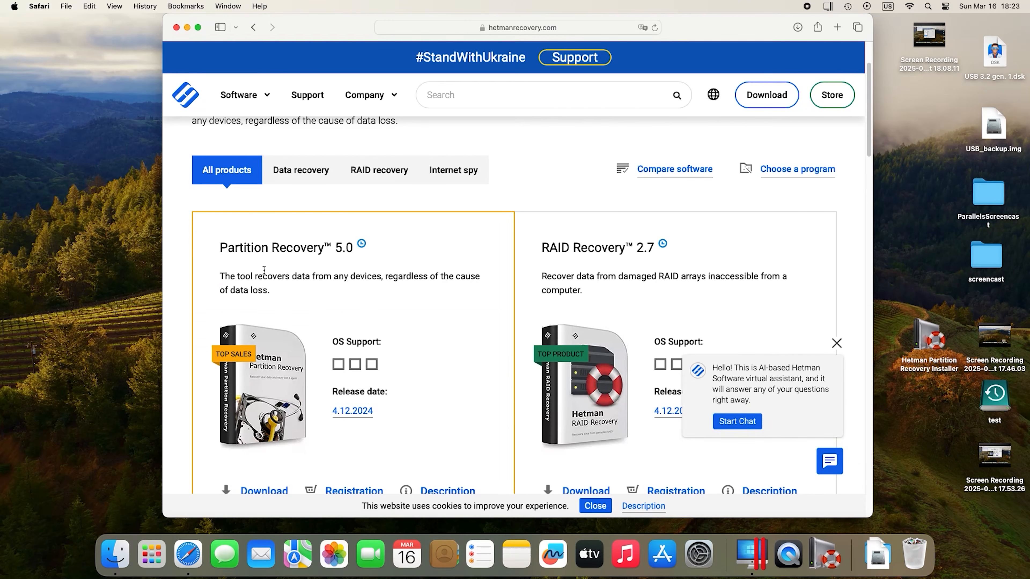
scroll(283, 476, down, 1)
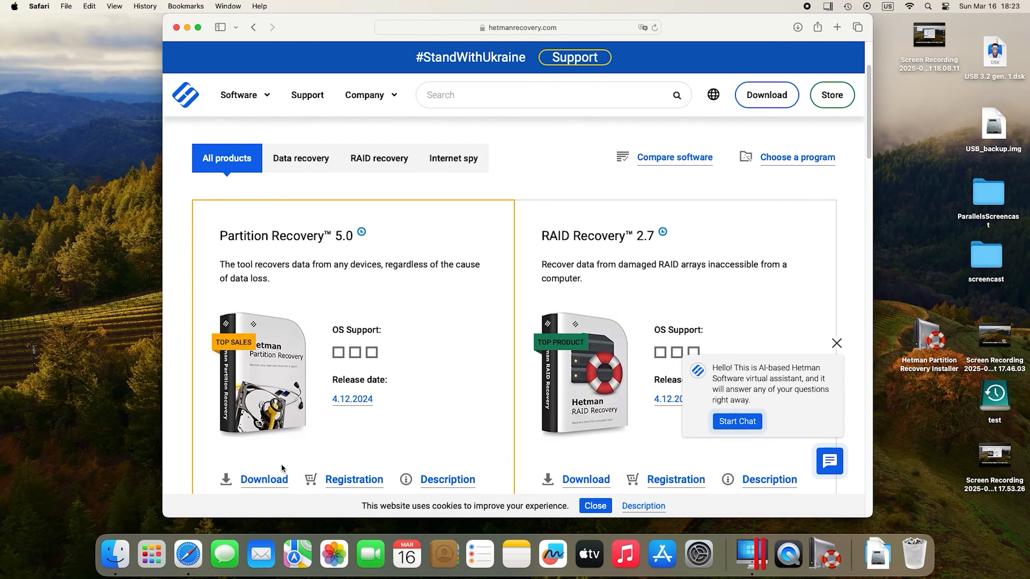
click(277, 478)
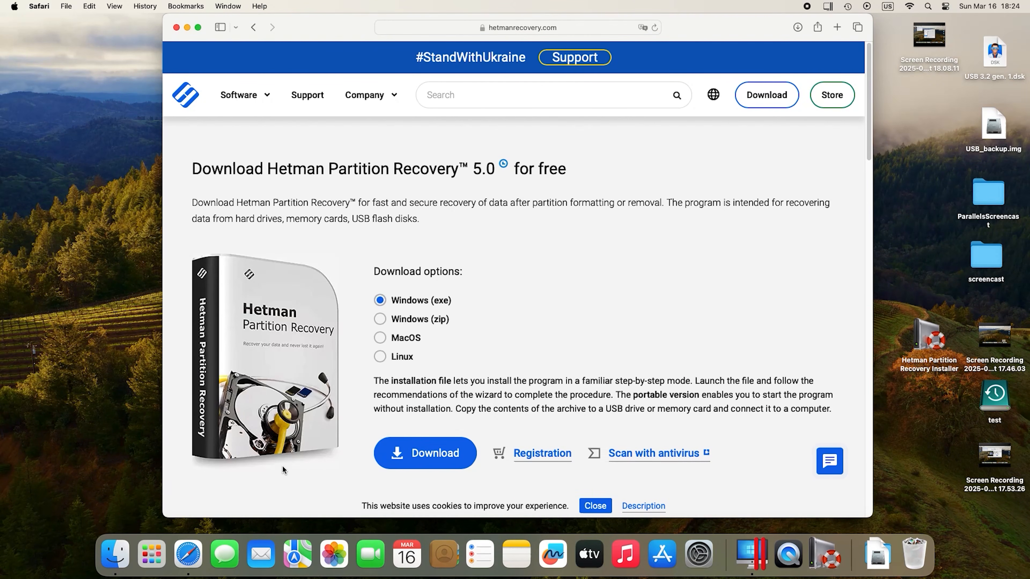
click(403, 339)
click(435, 457)
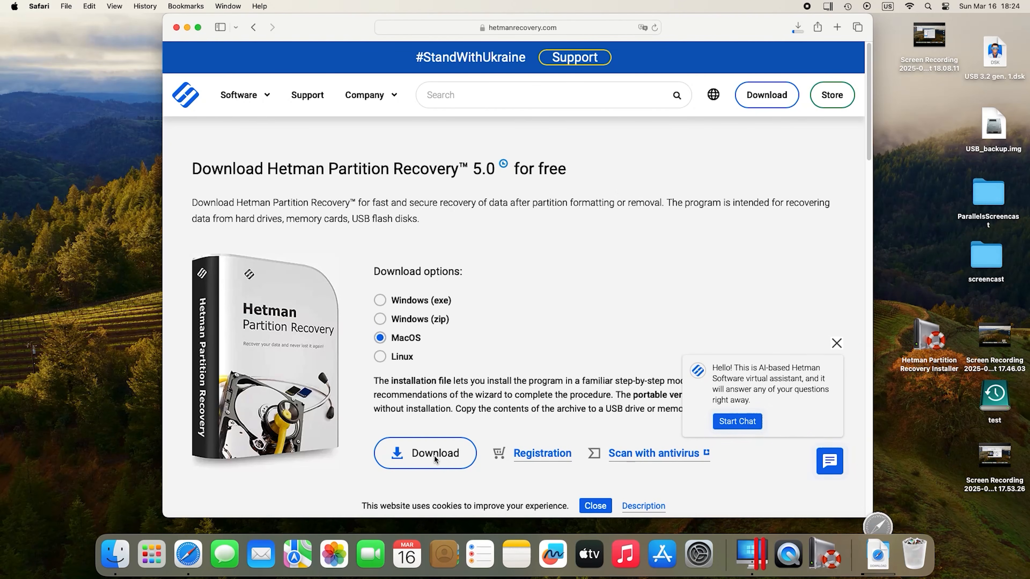
Install Hetman Partition Recovery into Applications from the downloaded hetman_partition_recovery.dmg, and clear the browser's downloads list
click(798, 27)
double_click(798, 81)
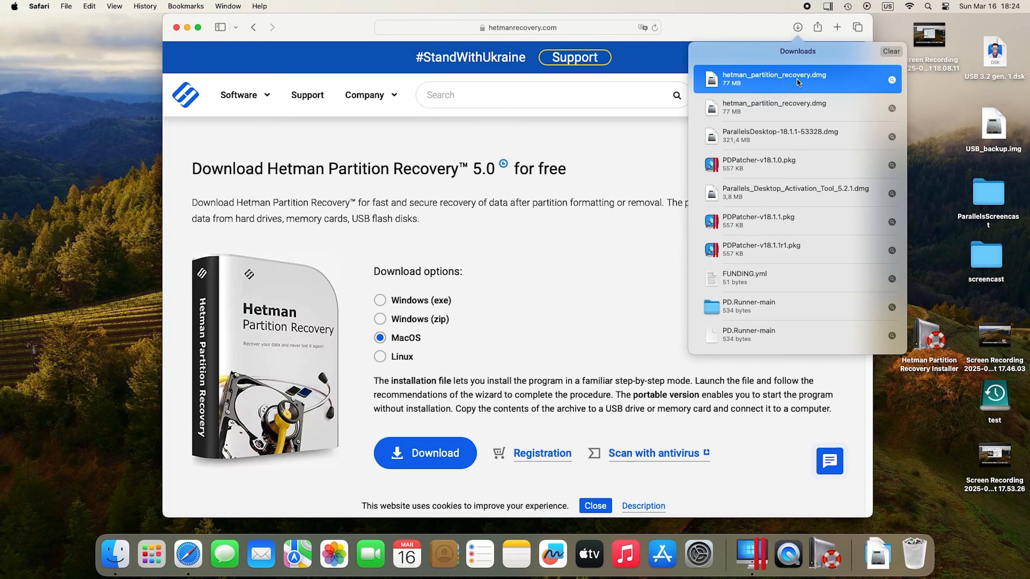
drag(203, 120, 385, 125)
click(892, 52)
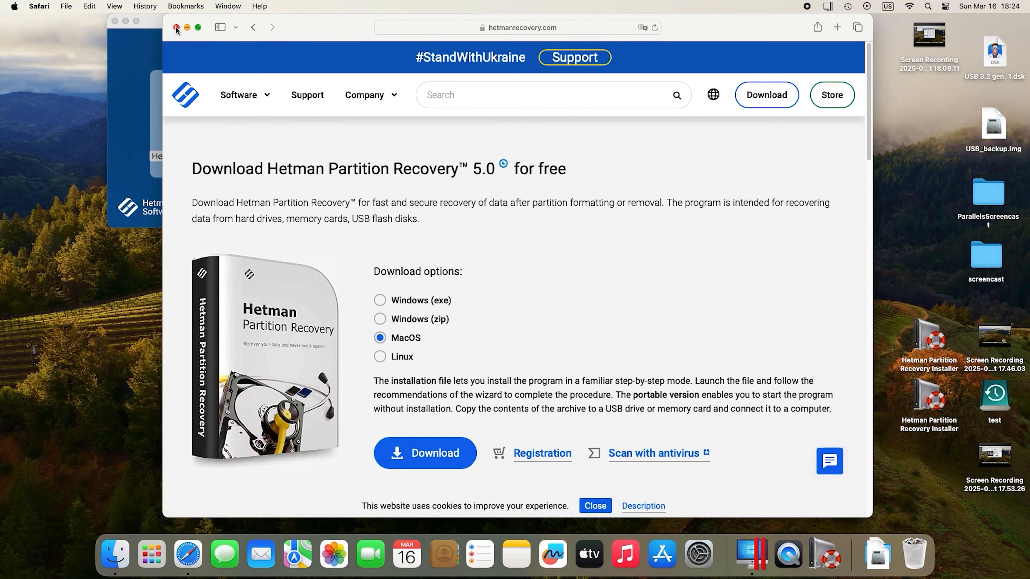
click(187, 28)
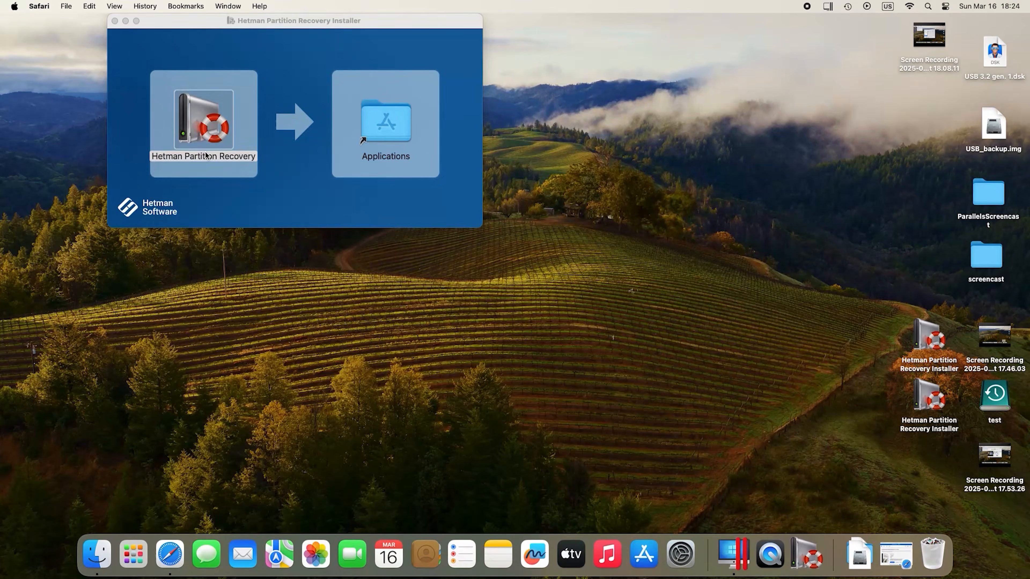
click(116, 21)
click(118, 54)
In System Settings, grant Hetman Partition Recovery Full Disk Access, authorize the change with the account password, and quit the settings
click(14, 6)
click(65, 40)
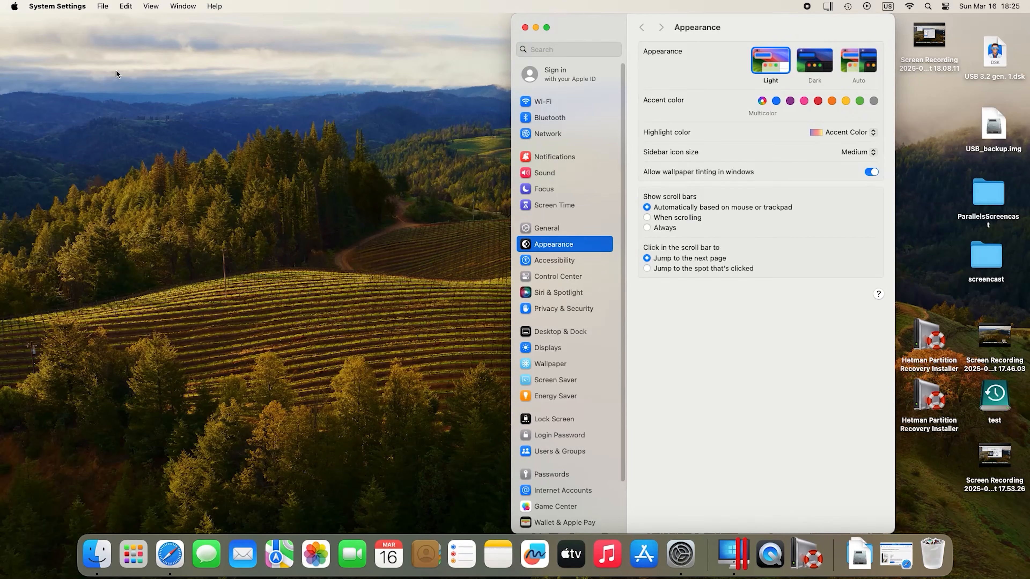
click(578, 312)
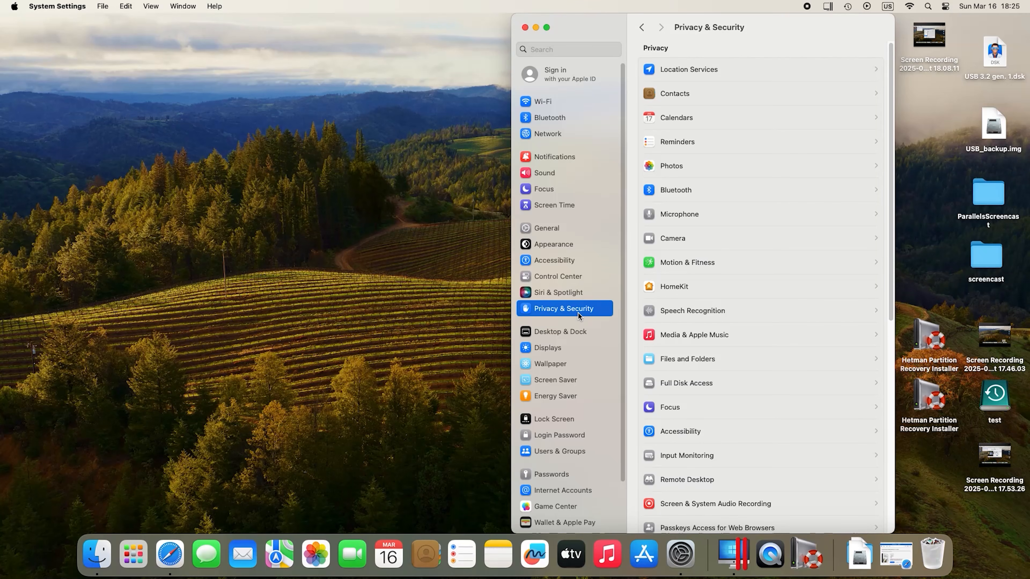
click(705, 383)
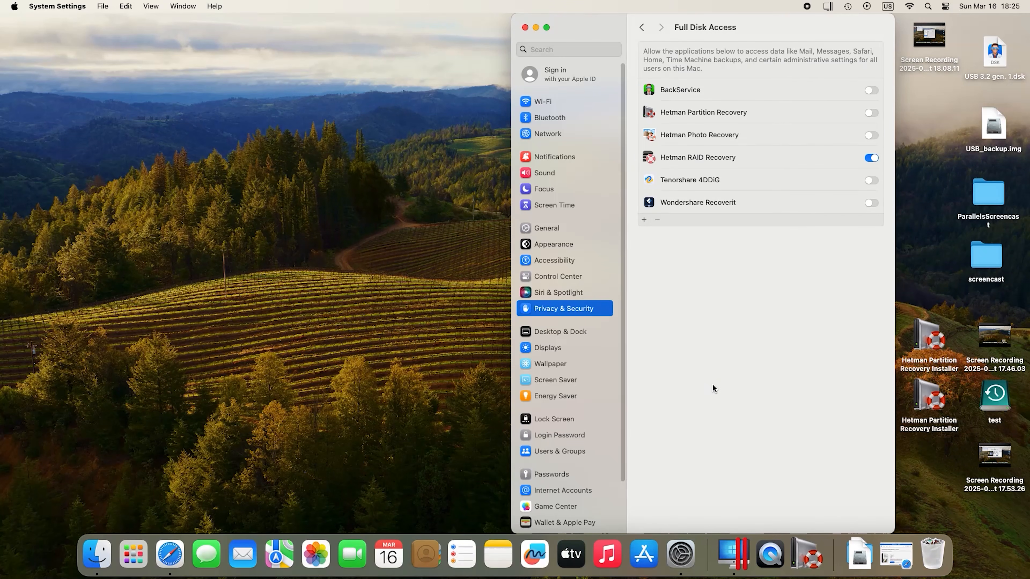
click(871, 112)
text(****)
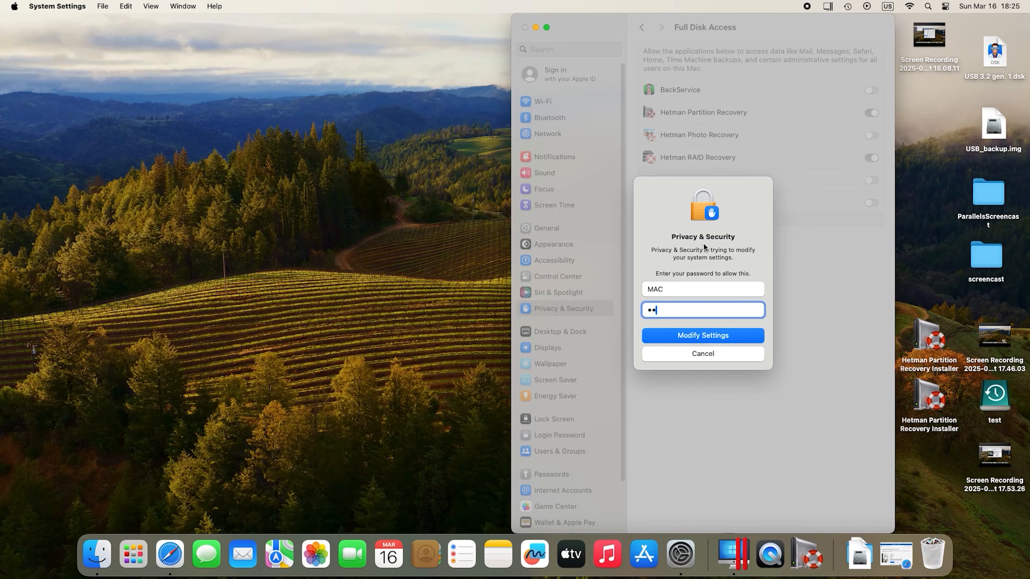
click(723, 340)
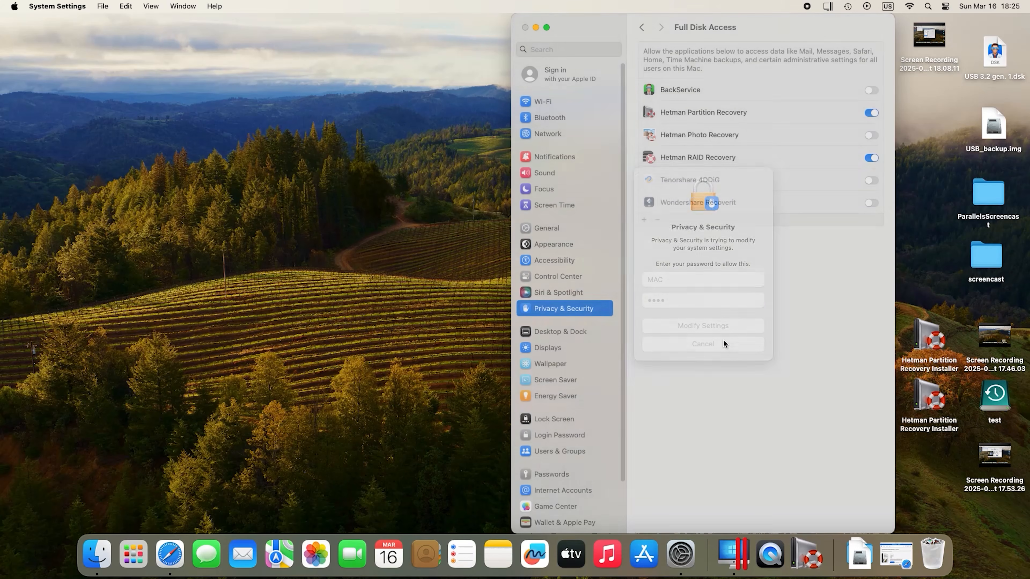
key(super+q)
Launch Hetman Partition Recovery and authorize it with the account password
click(134, 550)
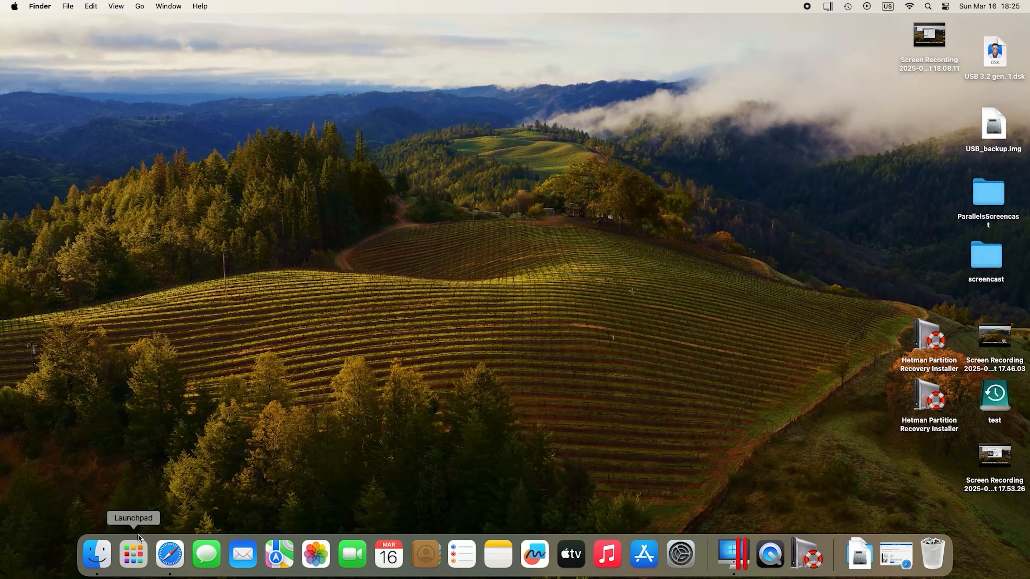
click(859, 474)
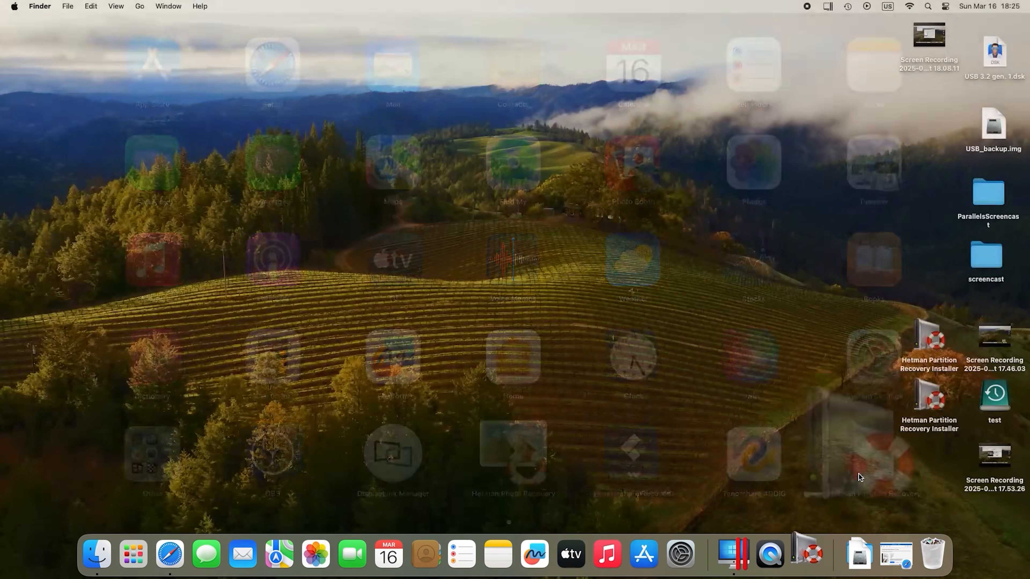
text(****)
click(525, 259)
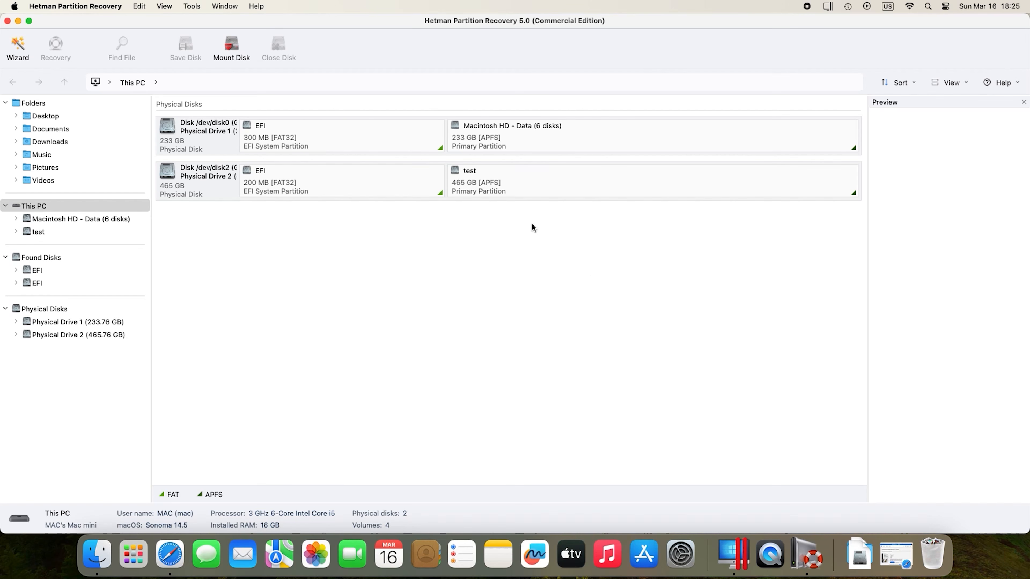
Begin mounting a disk image of the virtual machine type Parallels (*.hdd, *.hds)
click(235, 57)
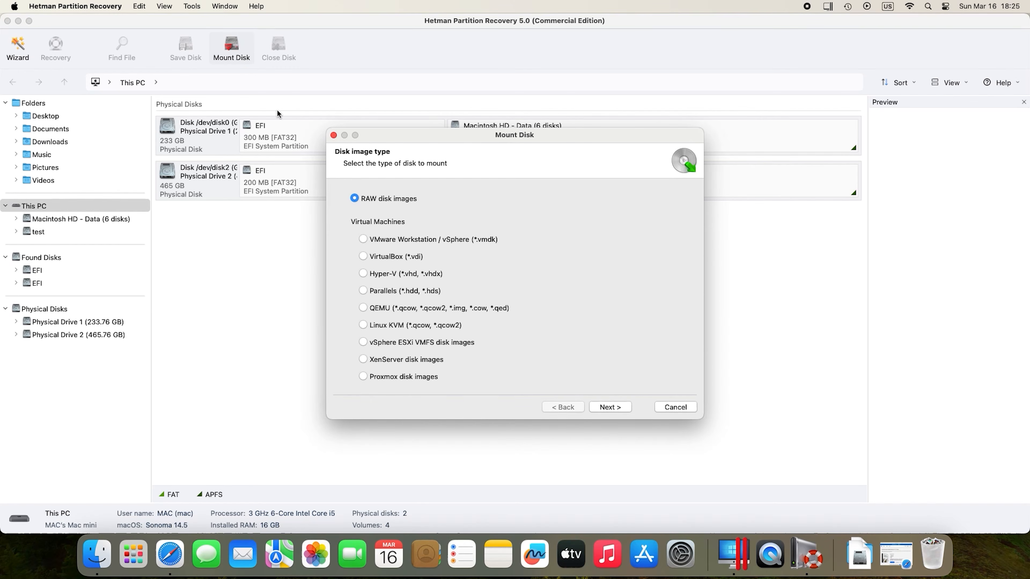
click(409, 292)
click(615, 409)
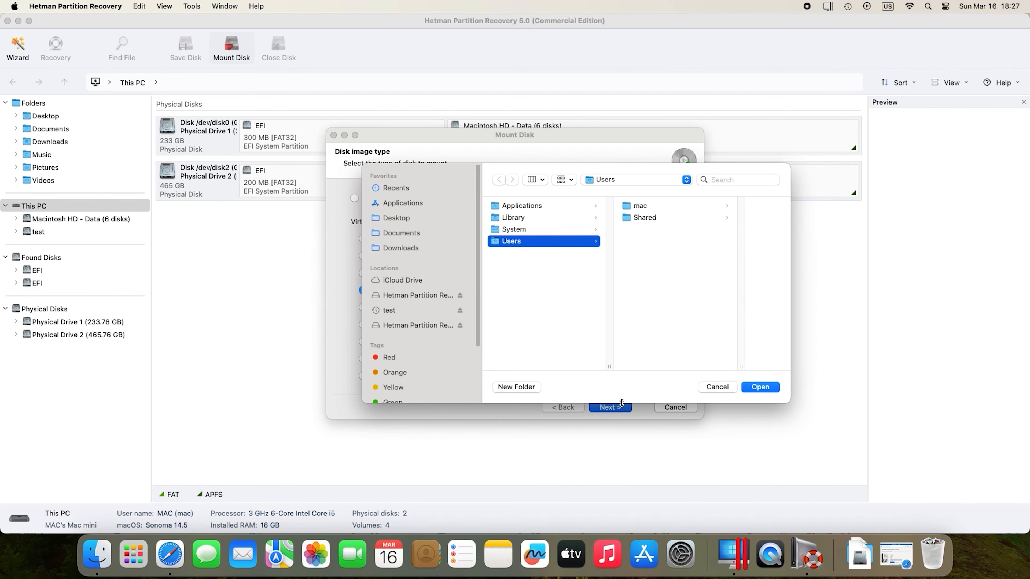
Open the folder Library/Group Containers/4C6364ACXT.com.parallels.desktop.appstore/Shared/Parallels in the user's home folder as the disk image source
click(624, 183)
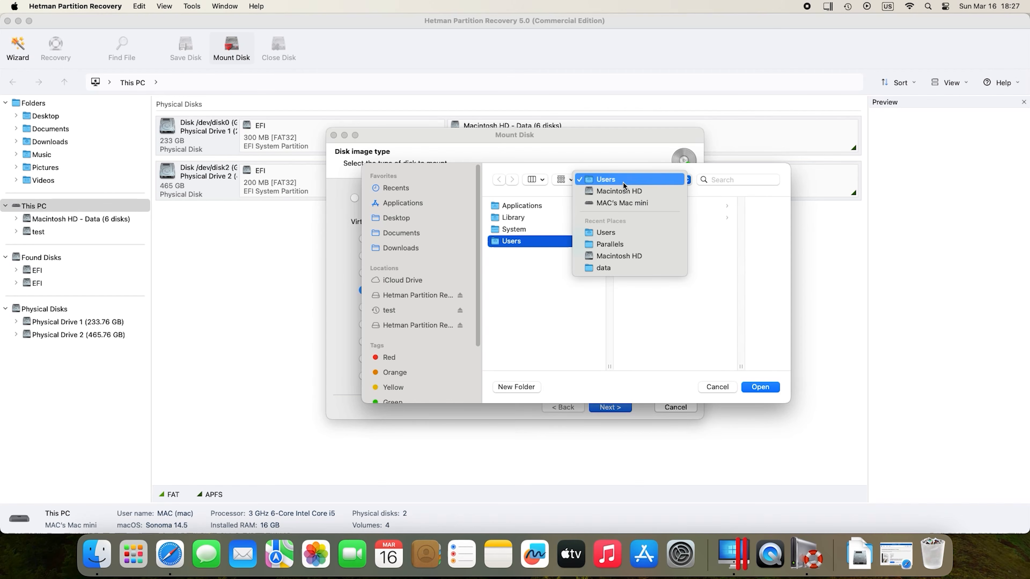
click(635, 191)
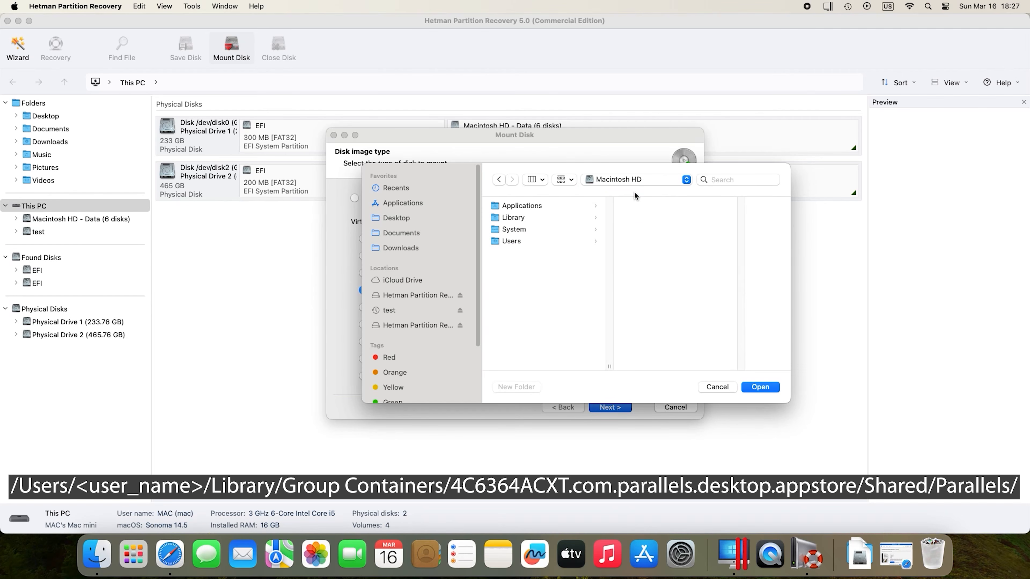
click(521, 242)
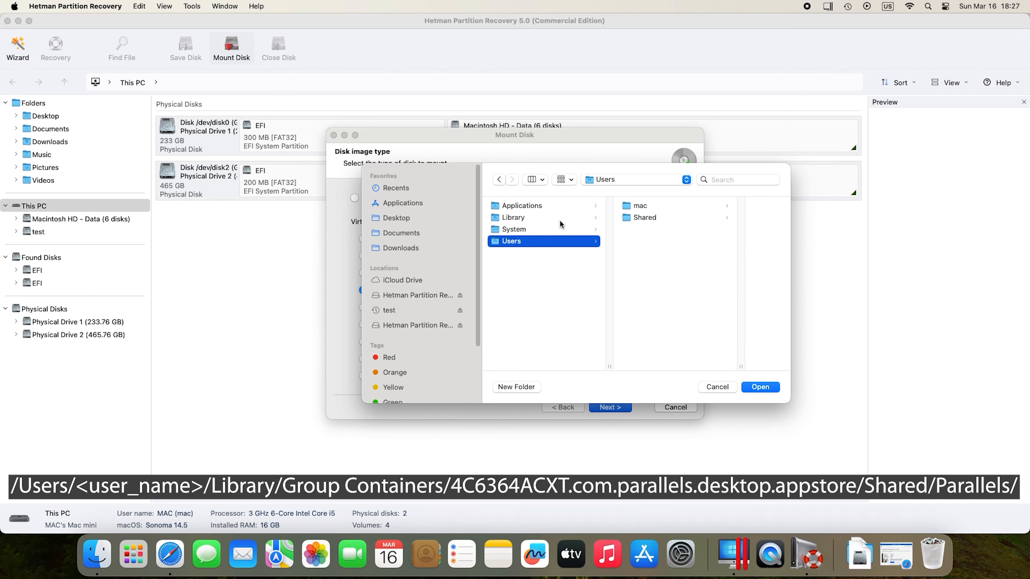
click(648, 206)
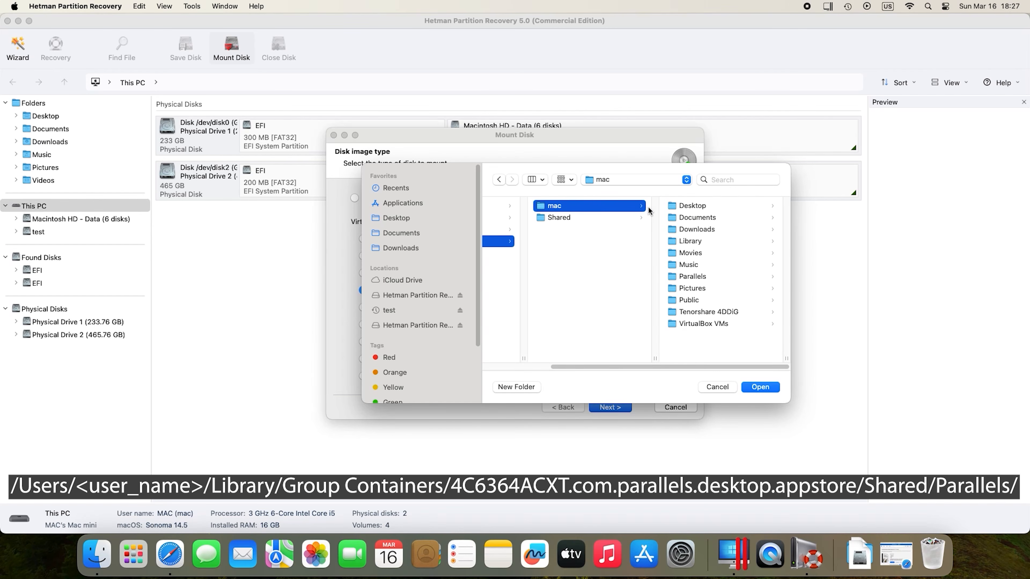
click(696, 243)
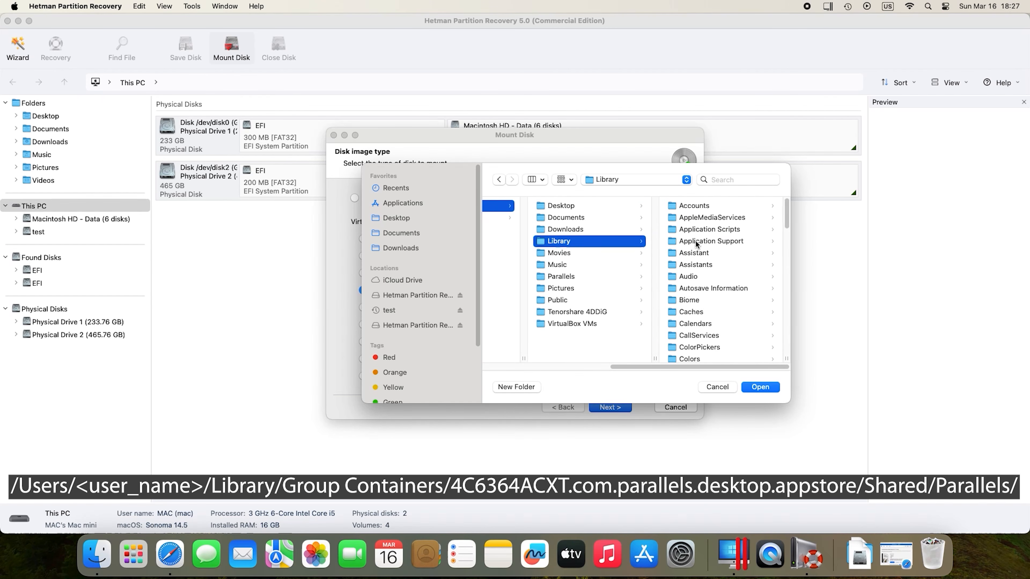
scroll(697, 244, down, 5)
scroll(696, 248, down, 6)
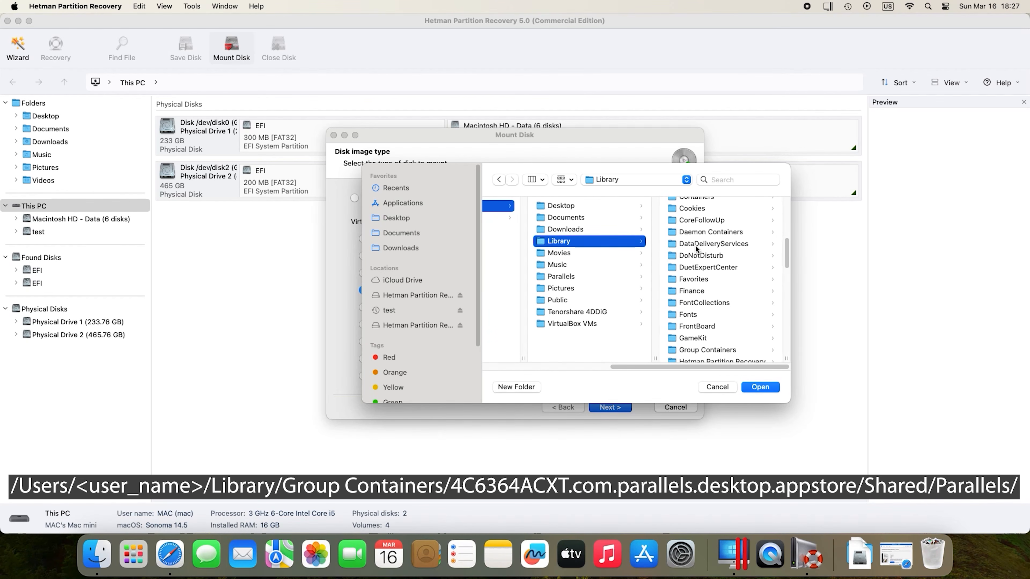
click(715, 351)
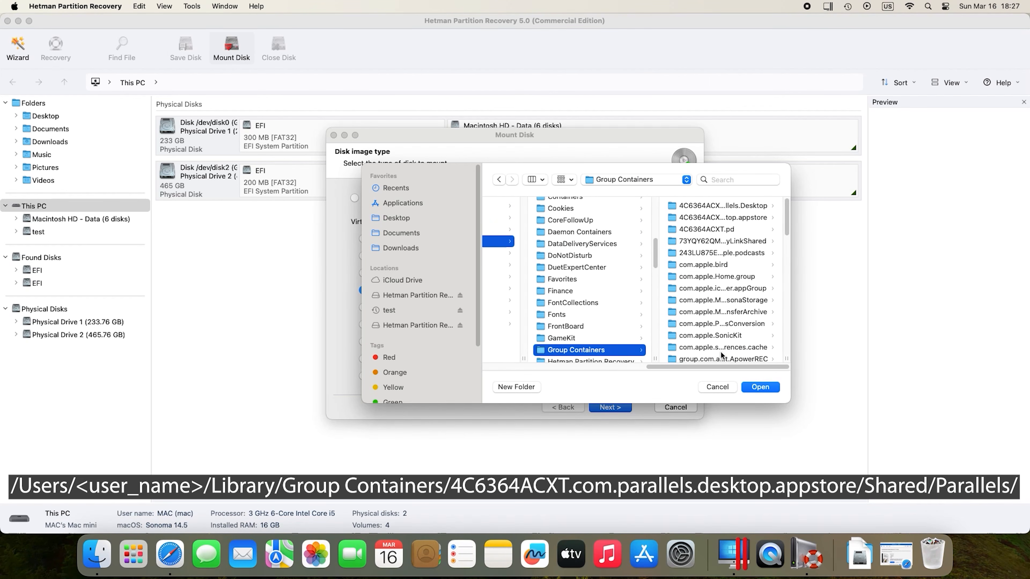
click(752, 217)
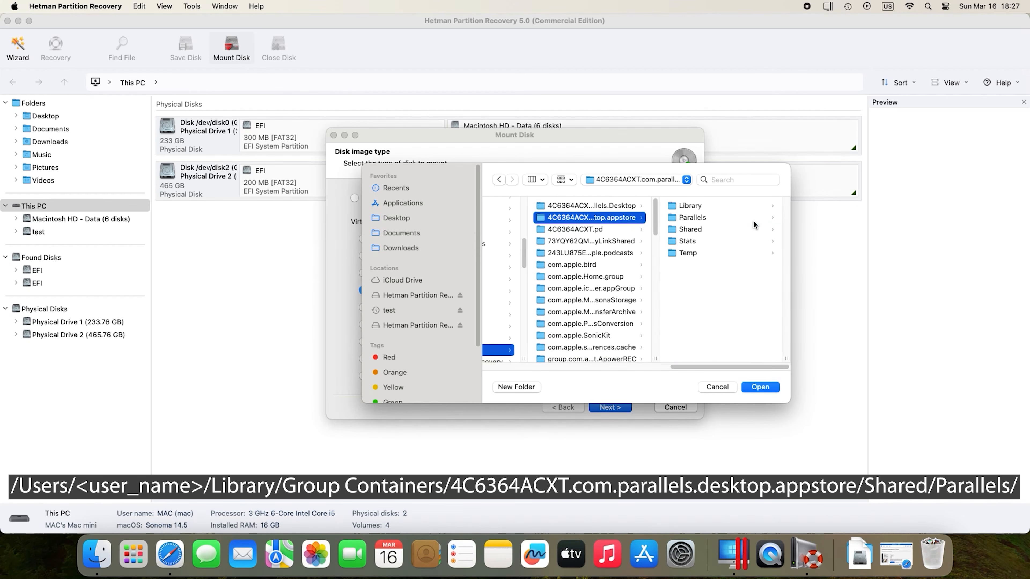
click(694, 230)
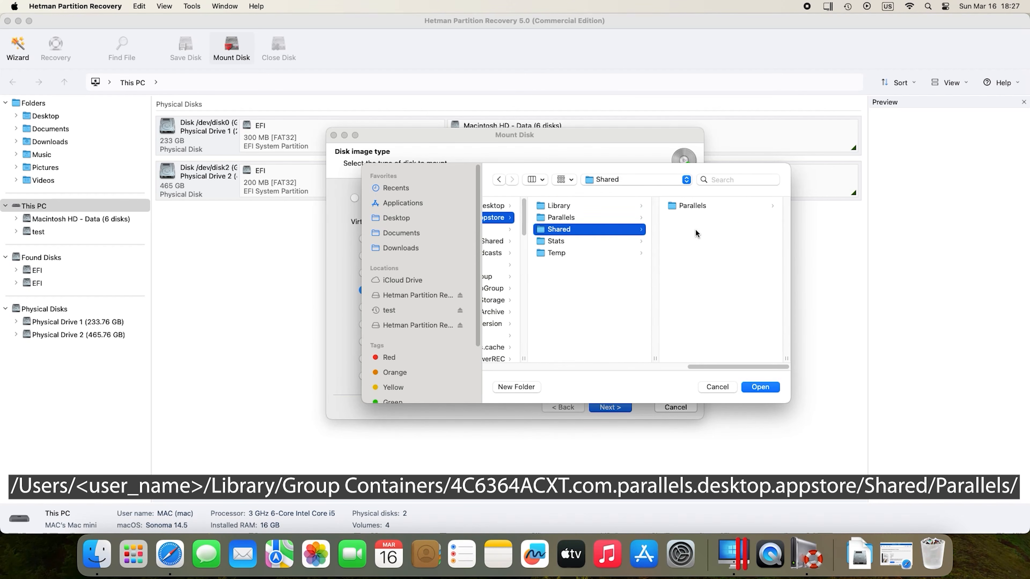
click(692, 206)
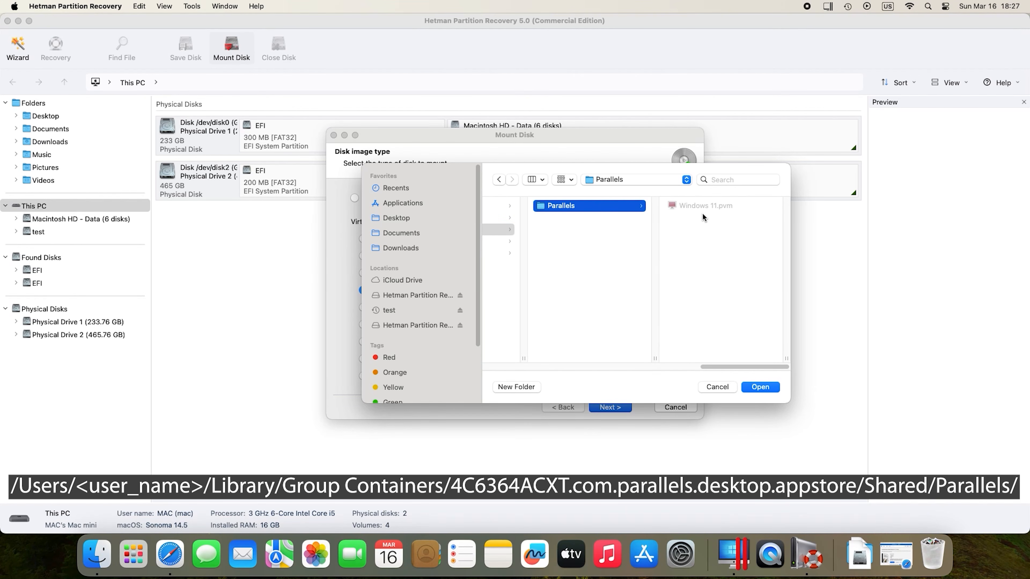
click(766, 390)
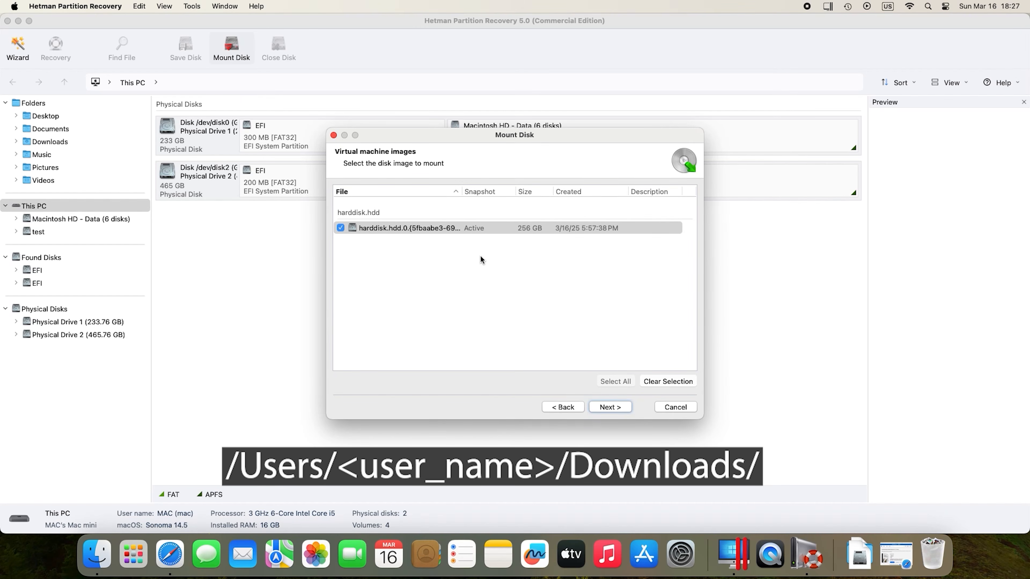
Mount the active harddisk.hdd image and select the whole mounted physical disk
click(615, 406)
click(615, 405)
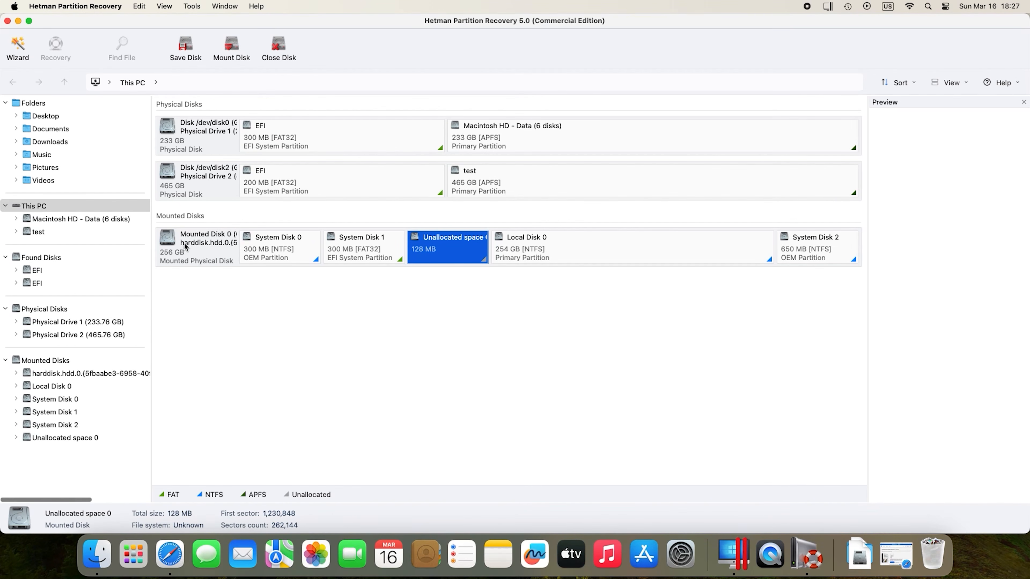
click(205, 263)
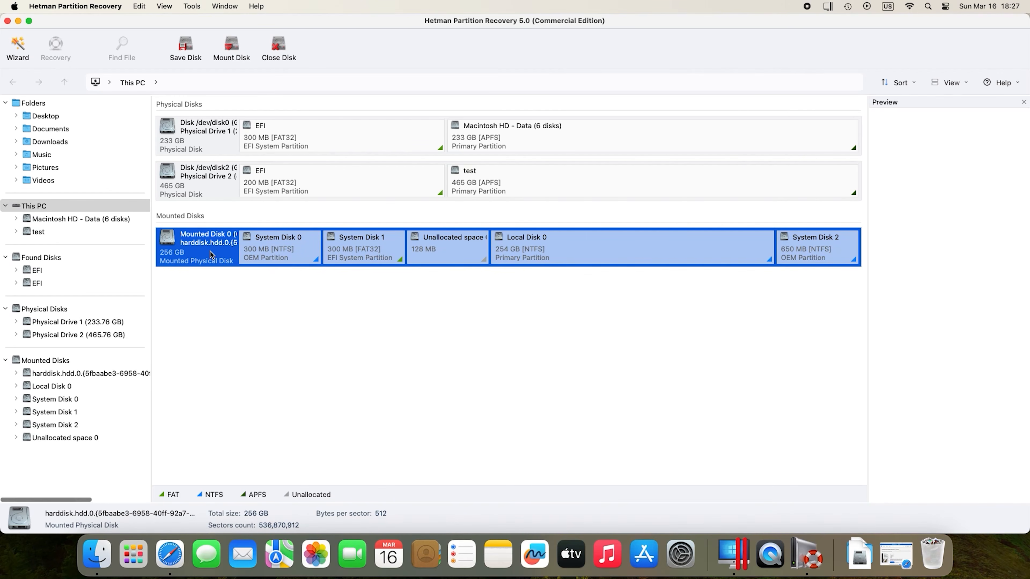
Analyse the mounted Local Disk 0 partition with a fast scan and finish the wizard
click(613, 262)
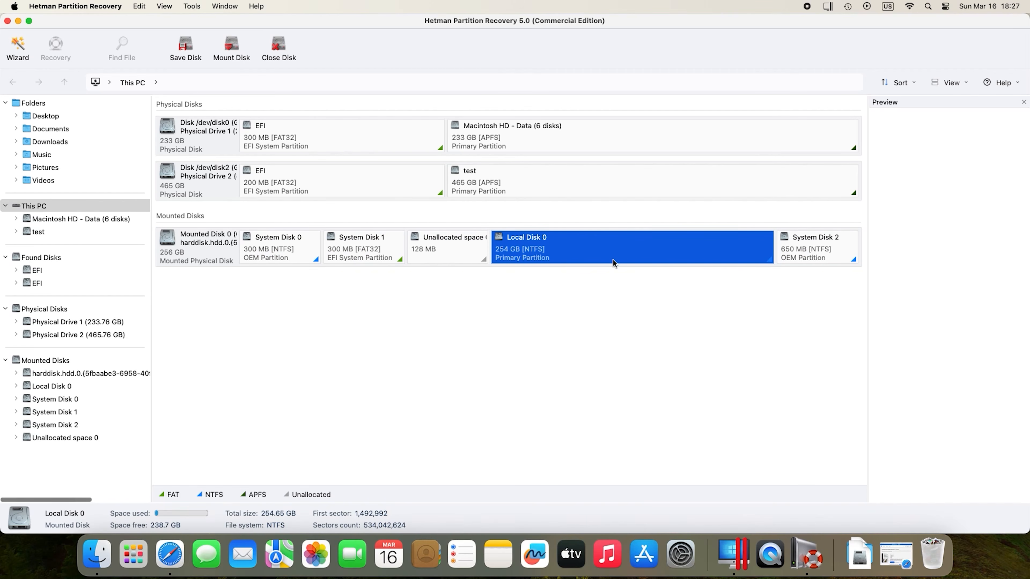
right_click(631, 250)
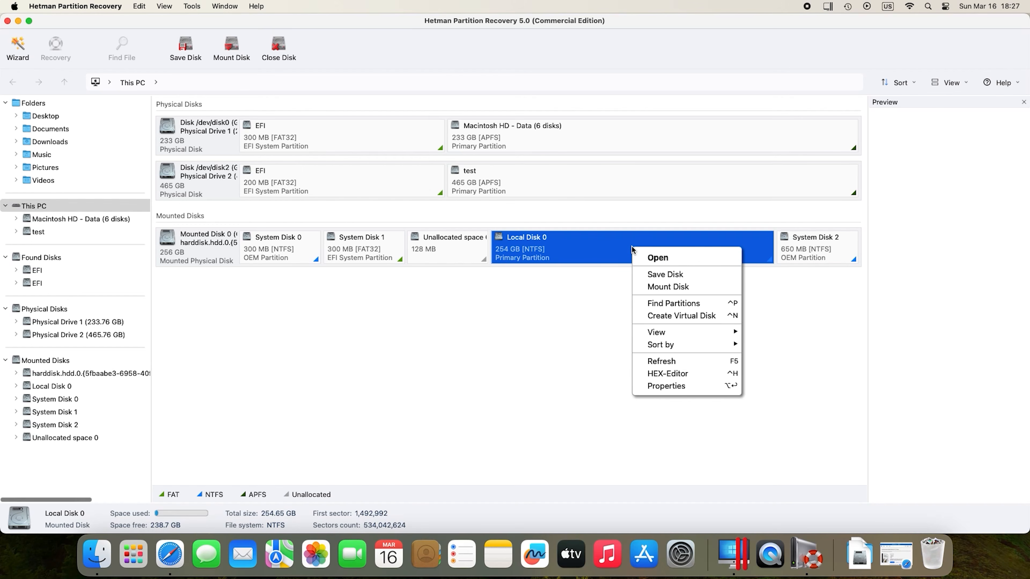
click(679, 261)
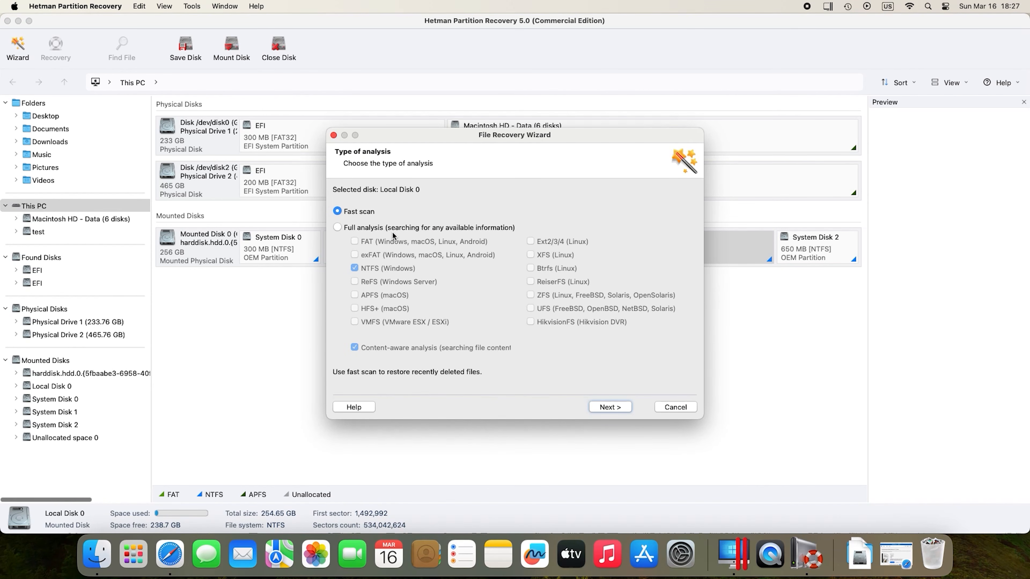
click(365, 228)
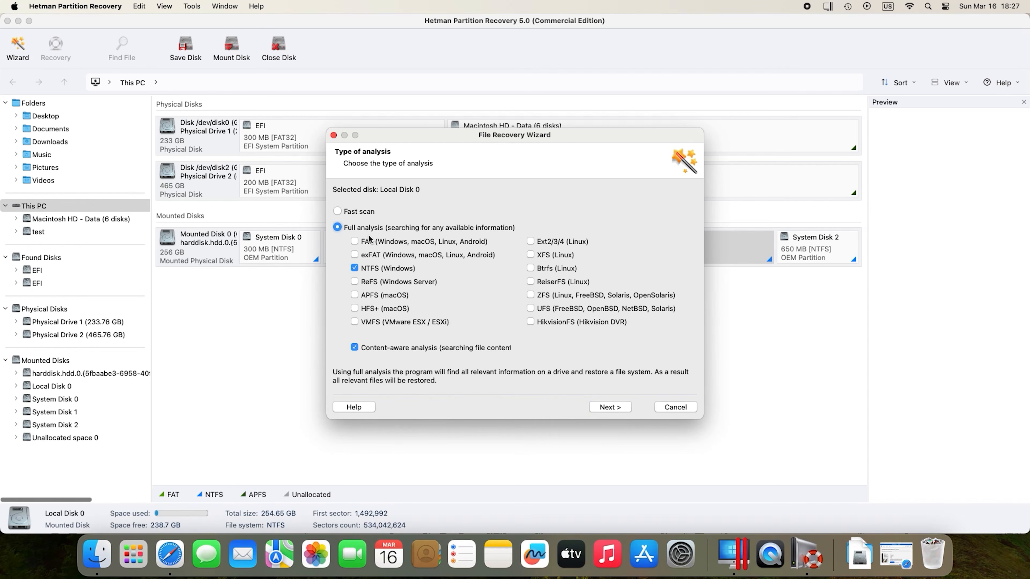
click(357, 213)
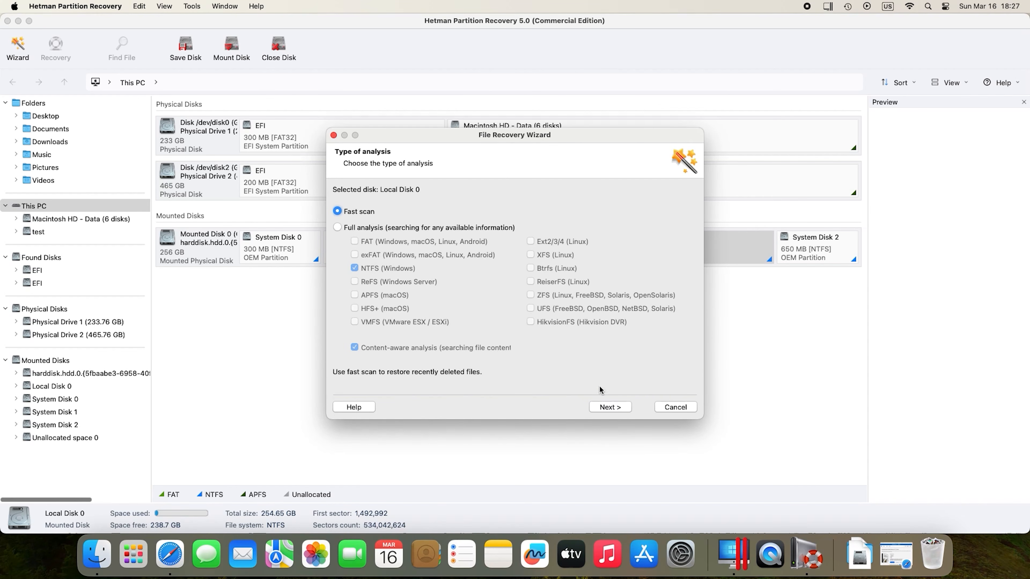
click(625, 409)
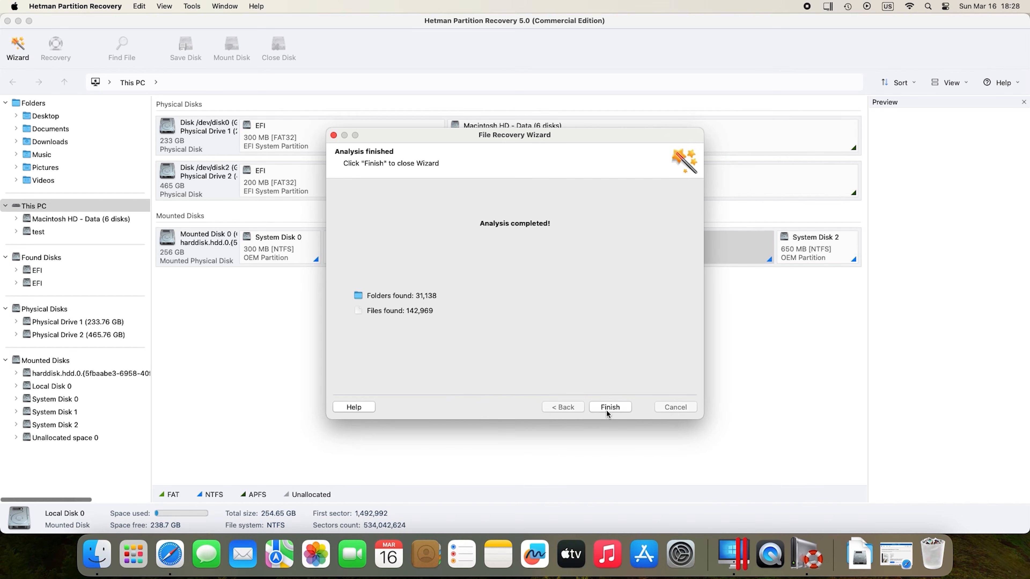
click(608, 408)
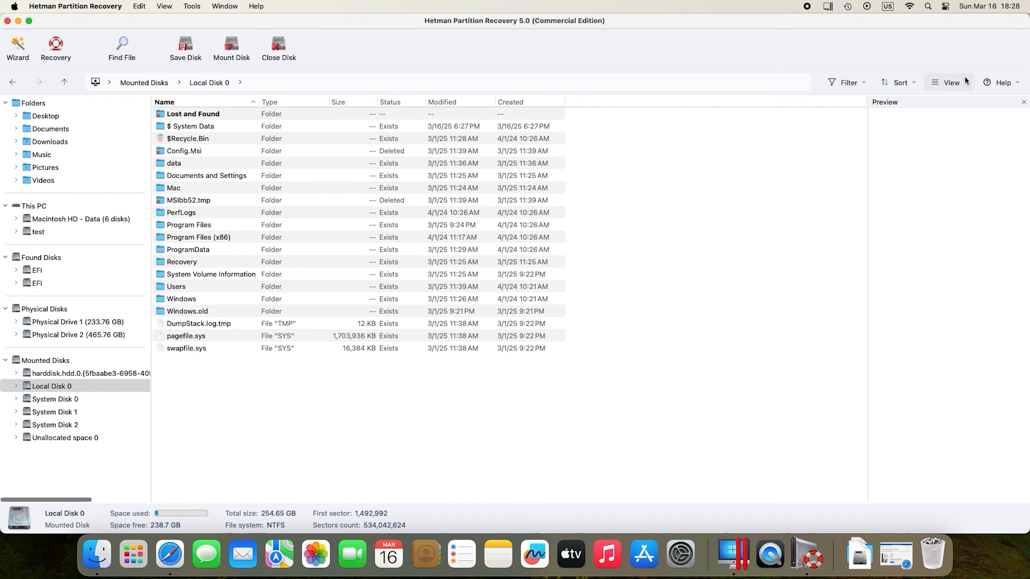
Show the contents of Local Disk 0 as large icons and open the data folder
click(957, 82)
click(961, 99)
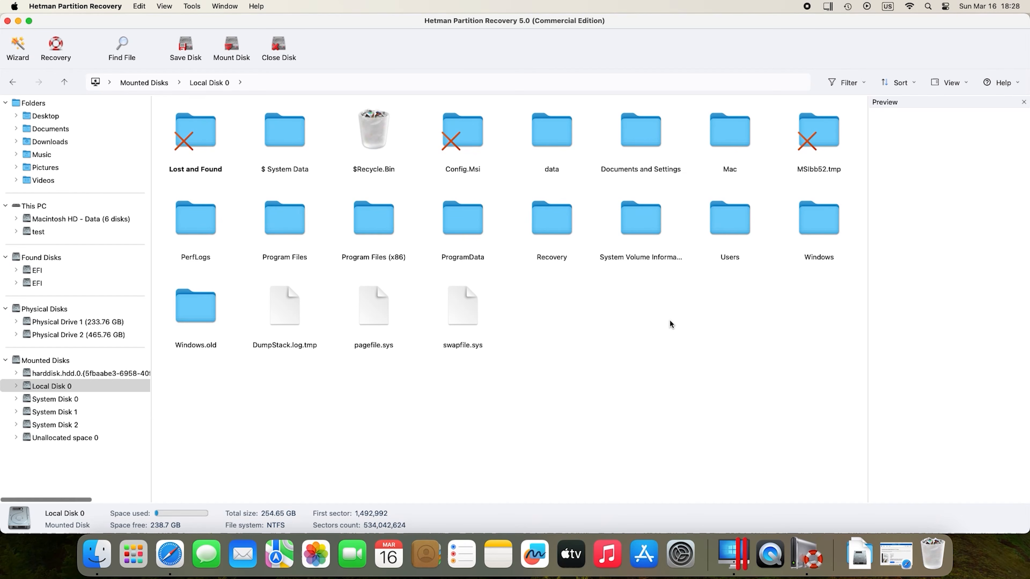
double_click(548, 148)
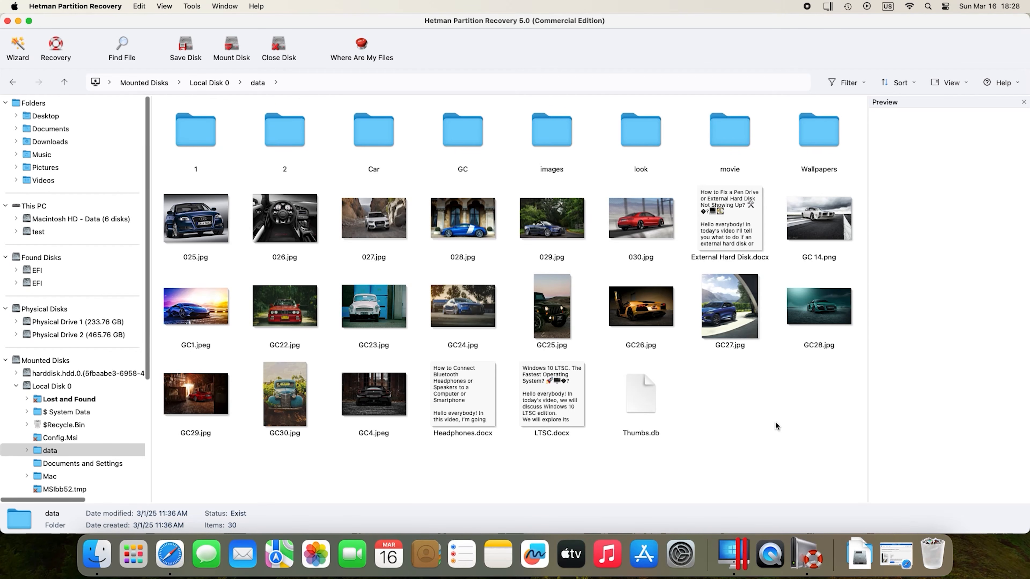
Bring up and cancel the file search for the data folder, and preview the images 030.jpg and GC29.jpg
click(129, 60)
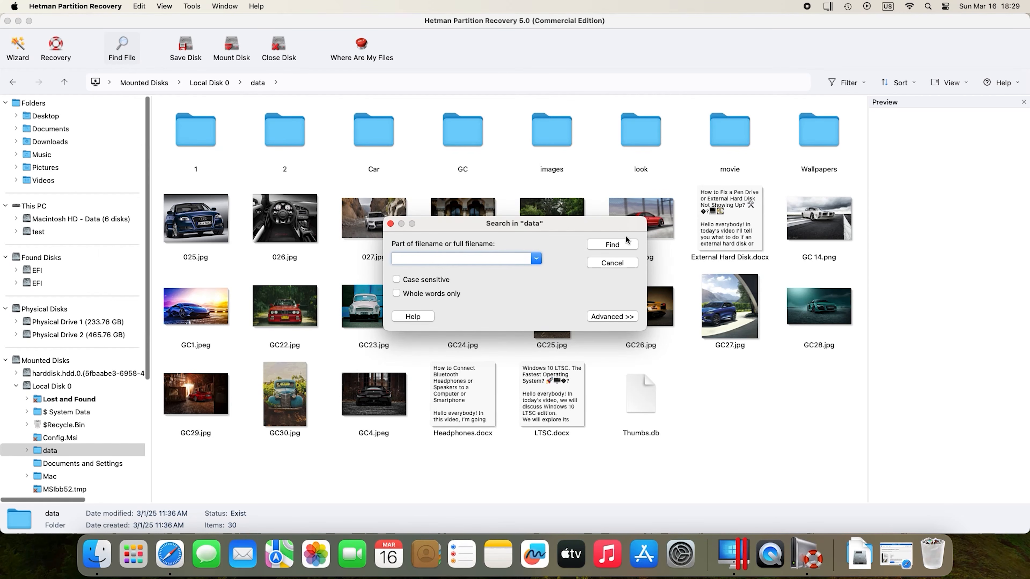
click(631, 263)
click(638, 230)
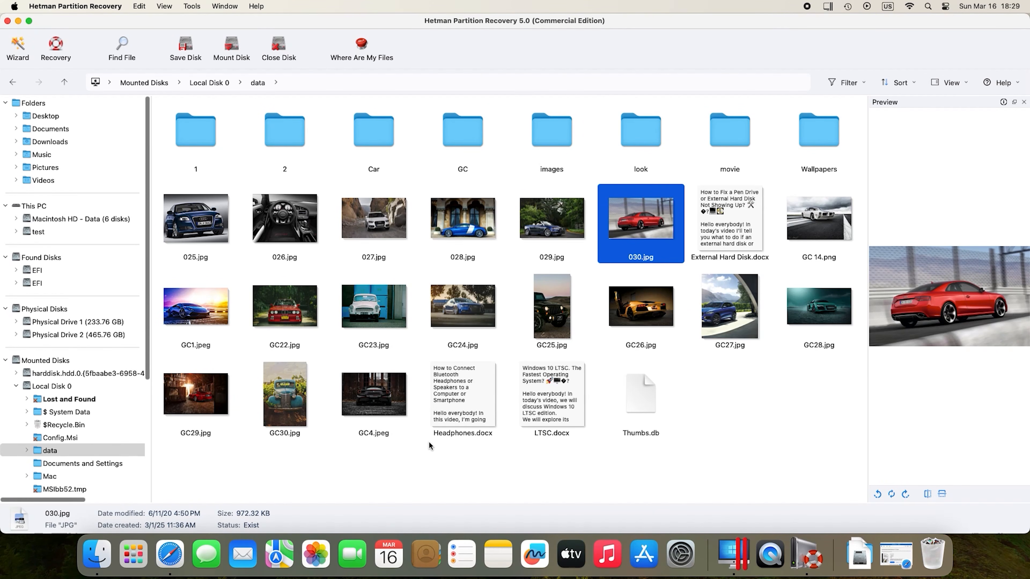
click(188, 406)
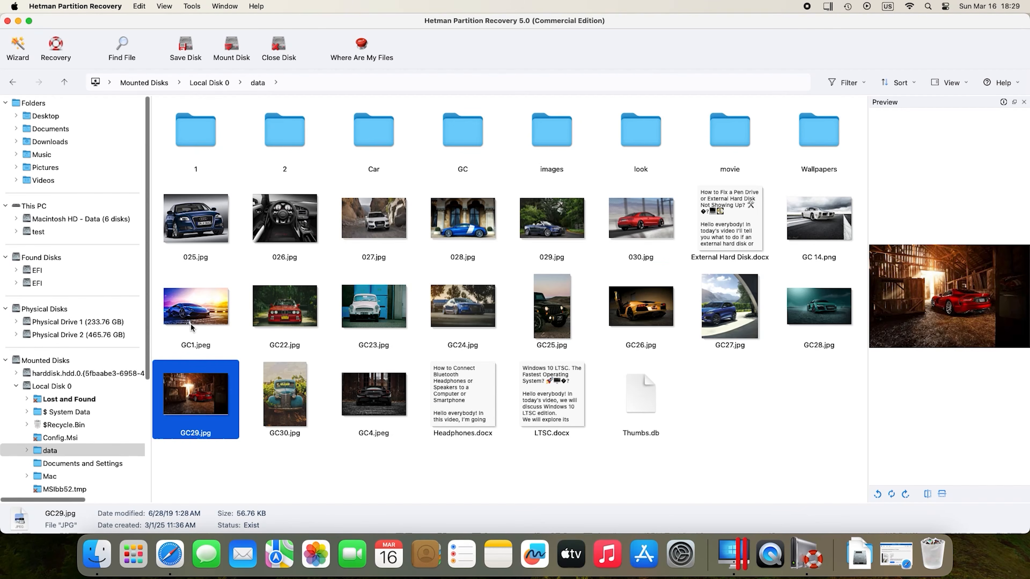
Recover the images GC1.jpeg through GC25.jpg to the hard disk, into the folder Documents/Restored Files/2020
click(207, 311)
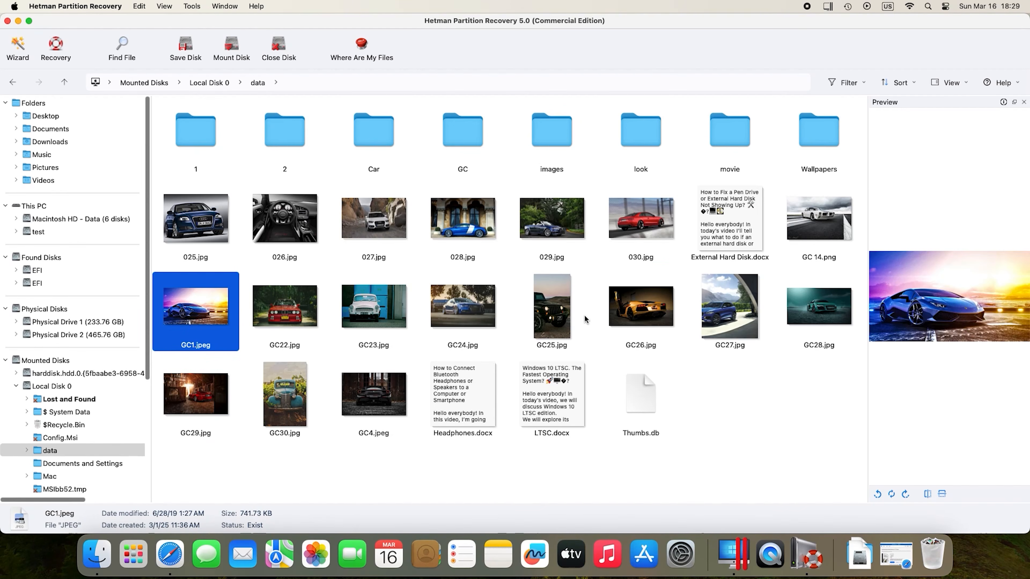
shift+click(570, 316)
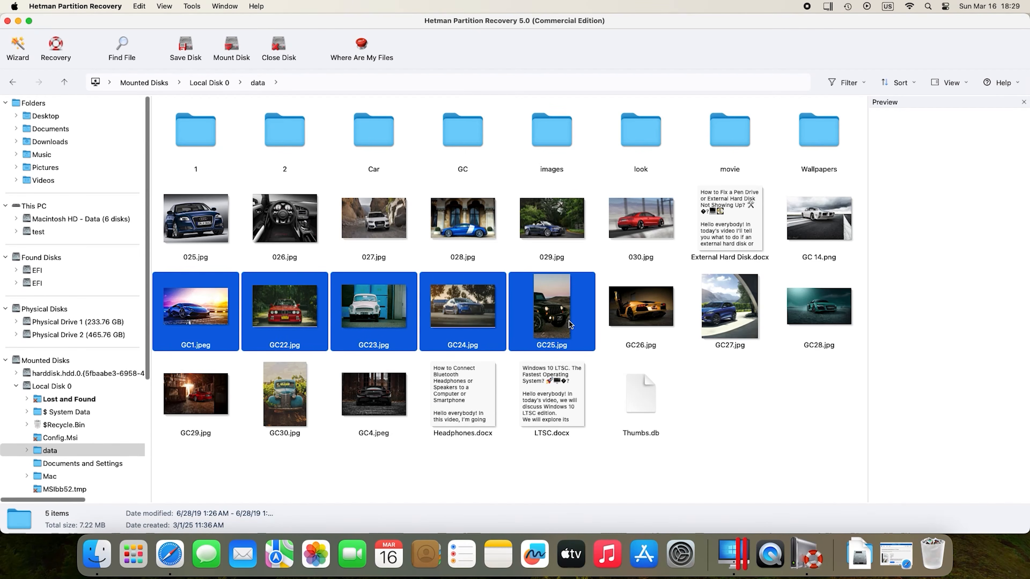
click(66, 60)
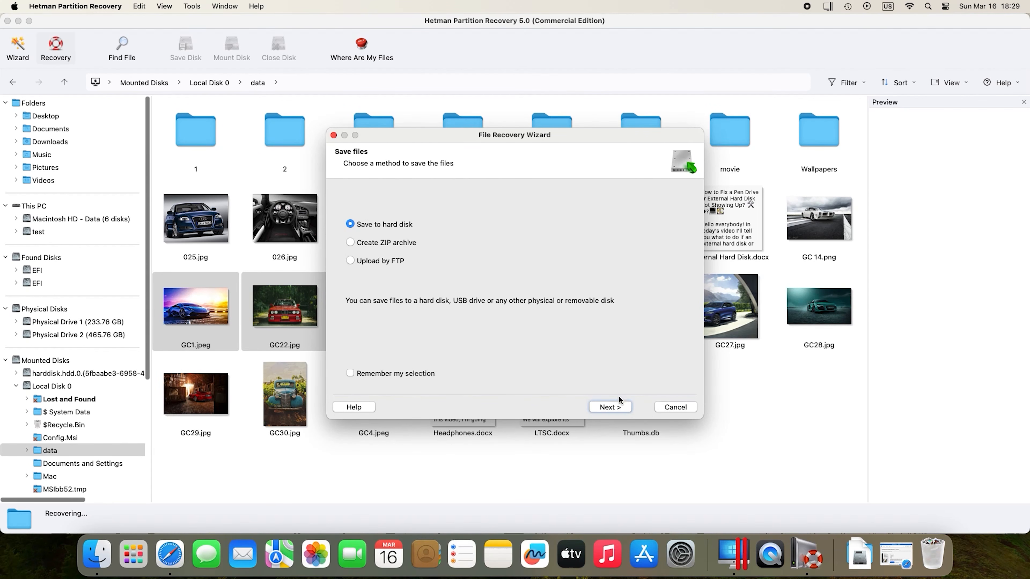
click(618, 408)
click(676, 219)
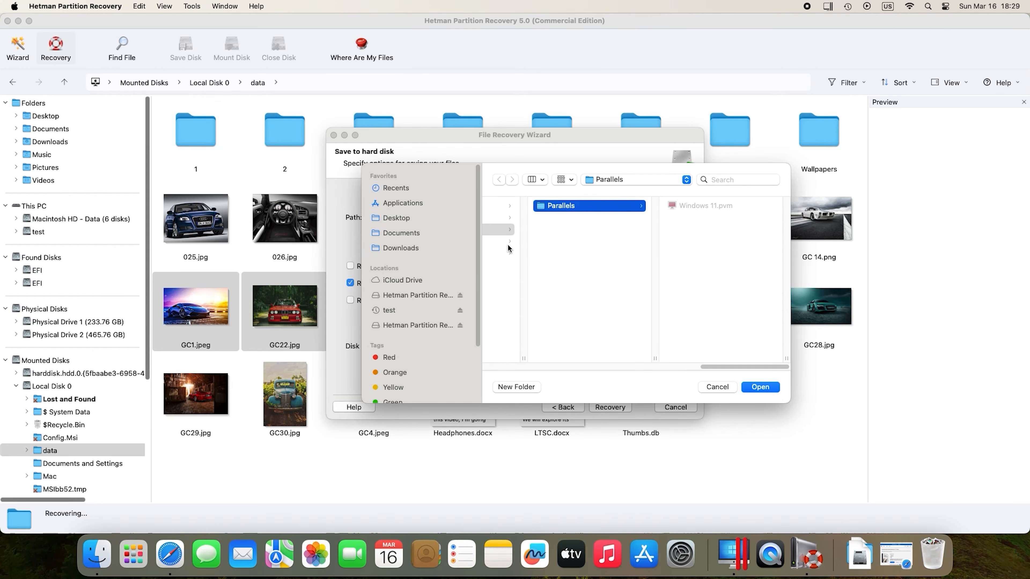
click(717, 387)
click(515, 219)
text(2020)
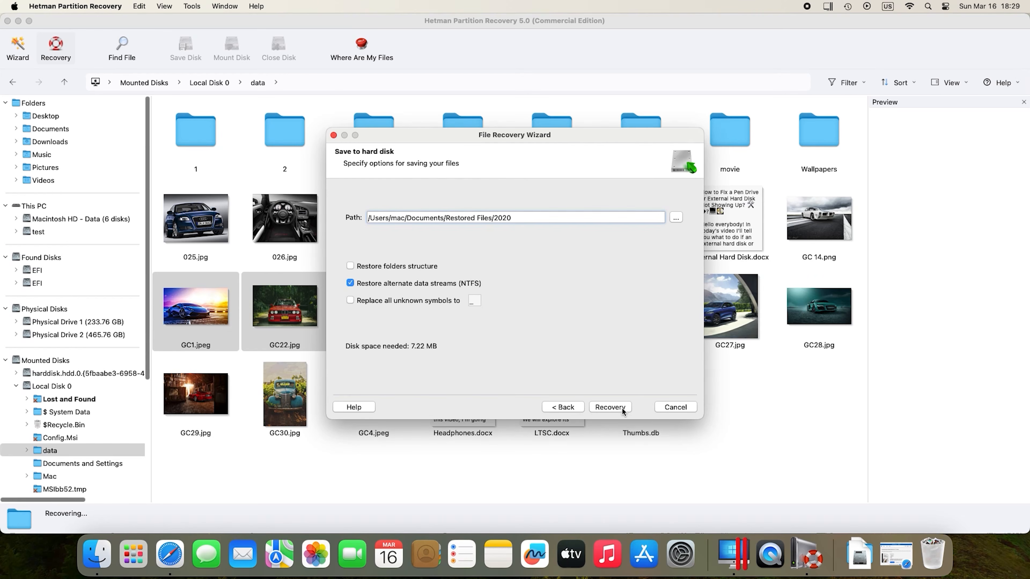
click(610, 407)
click(610, 406)
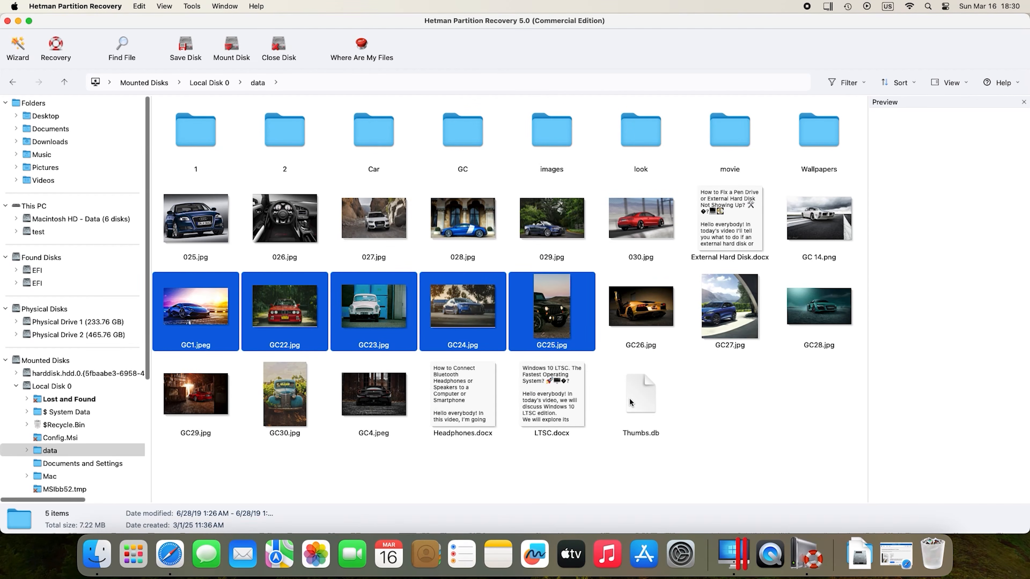
Switch to Finder, open the folder Documents/Restored Files/2020 and look through the recovered images
click(99, 559)
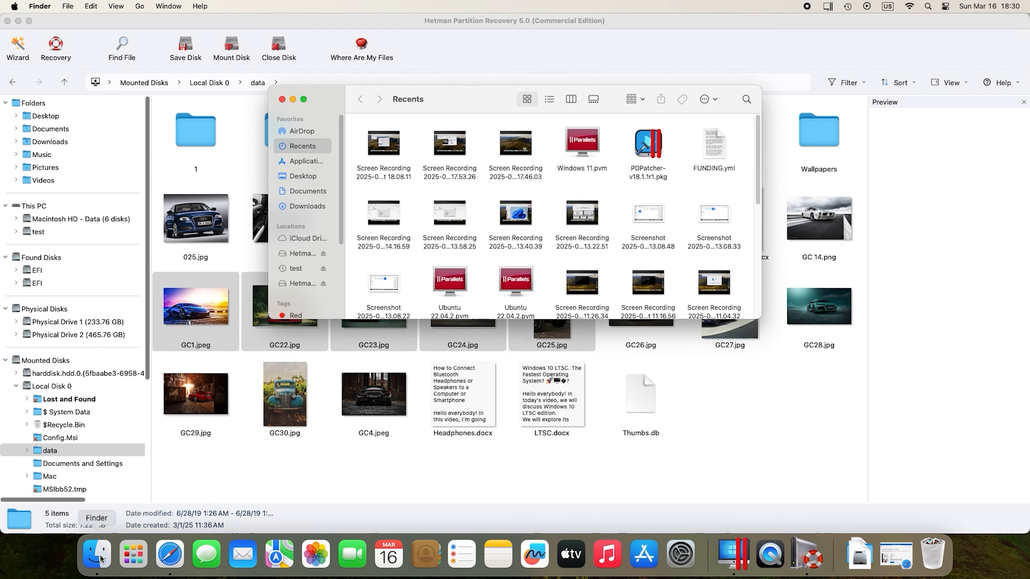
click(313, 193)
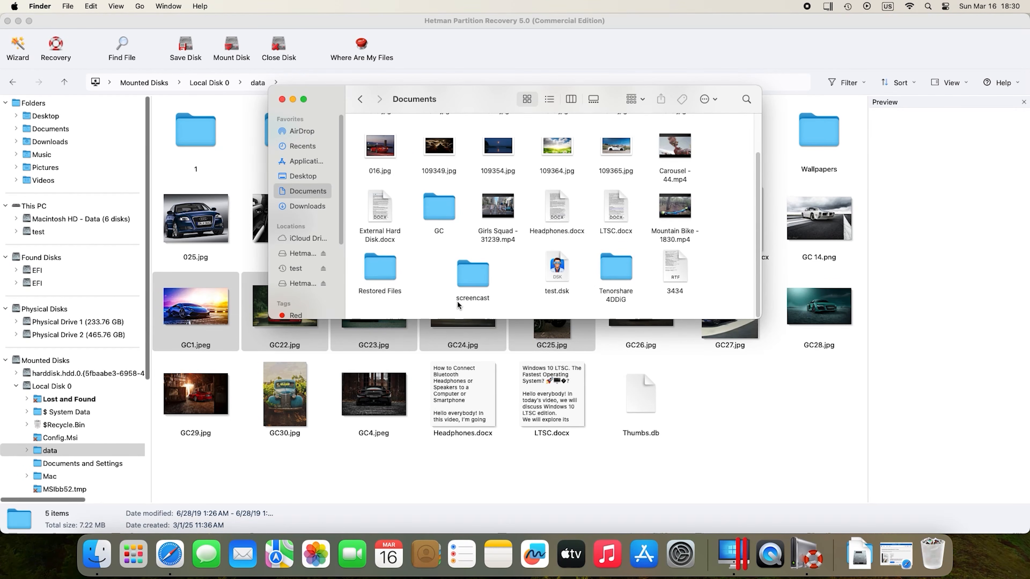
double_click(381, 277)
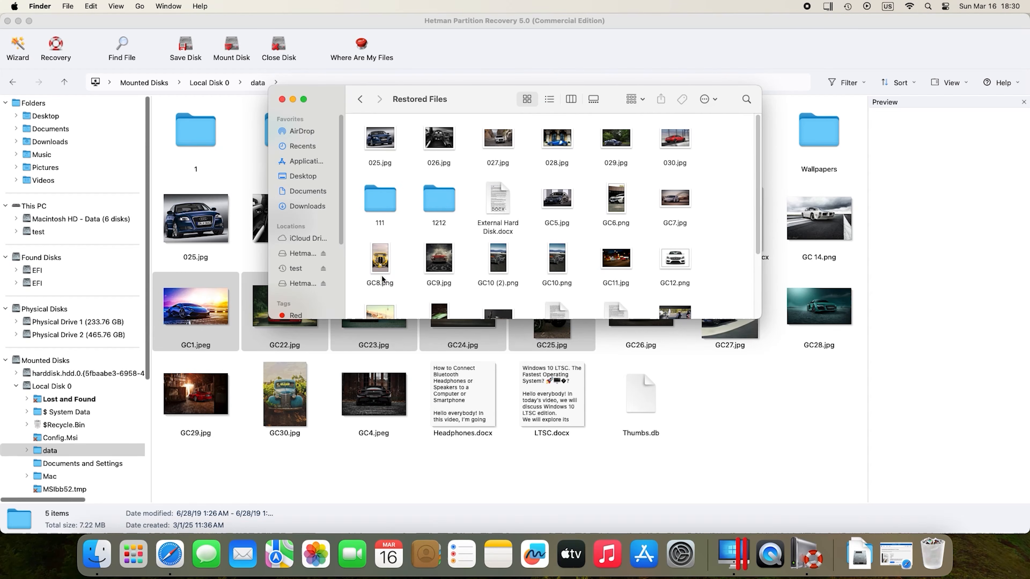
scroll(450, 211, down, 5)
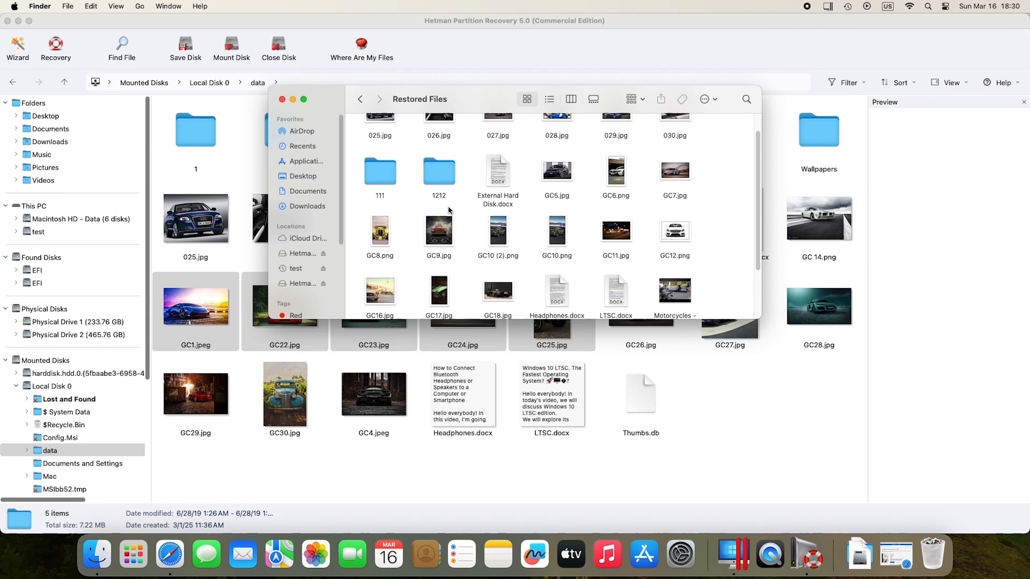
double_click(685, 283)
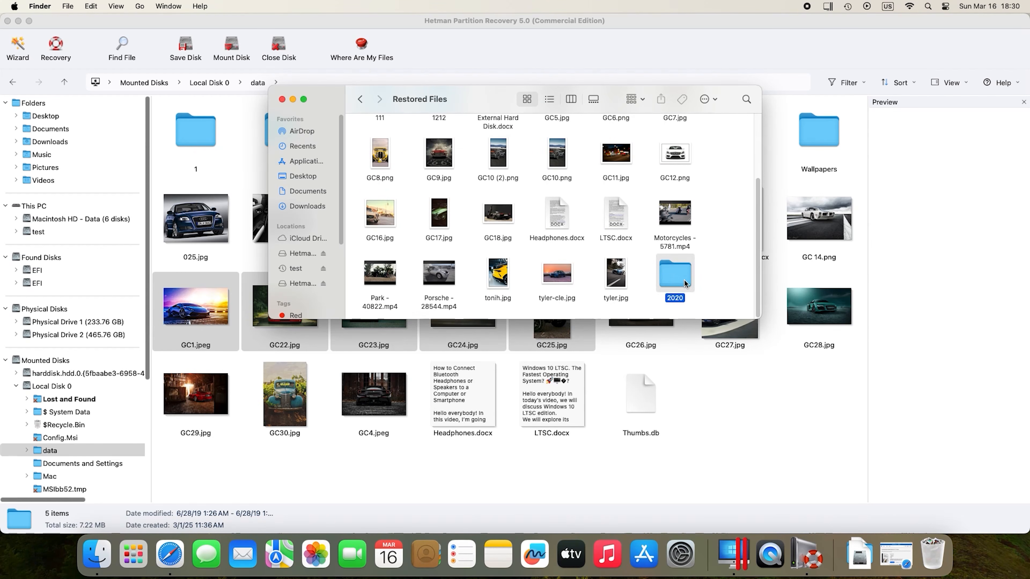
click(393, 139)
click(444, 147)
click(499, 146)
click(541, 152)
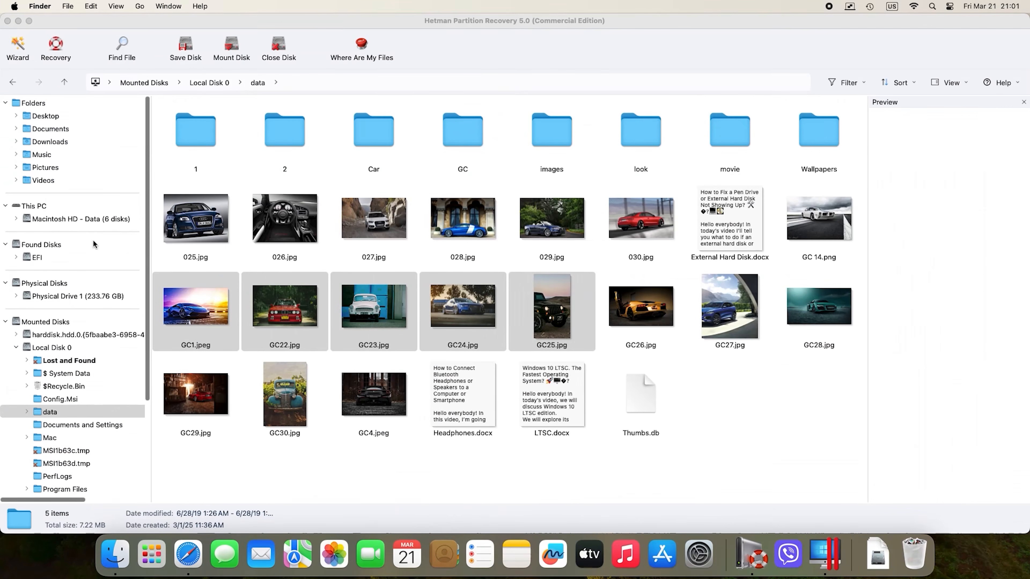
Return to Hetman Partition Recovery and analyse Local Disk 0 again using full analysis with NTFS and content-aware analysis
click(39, 207)
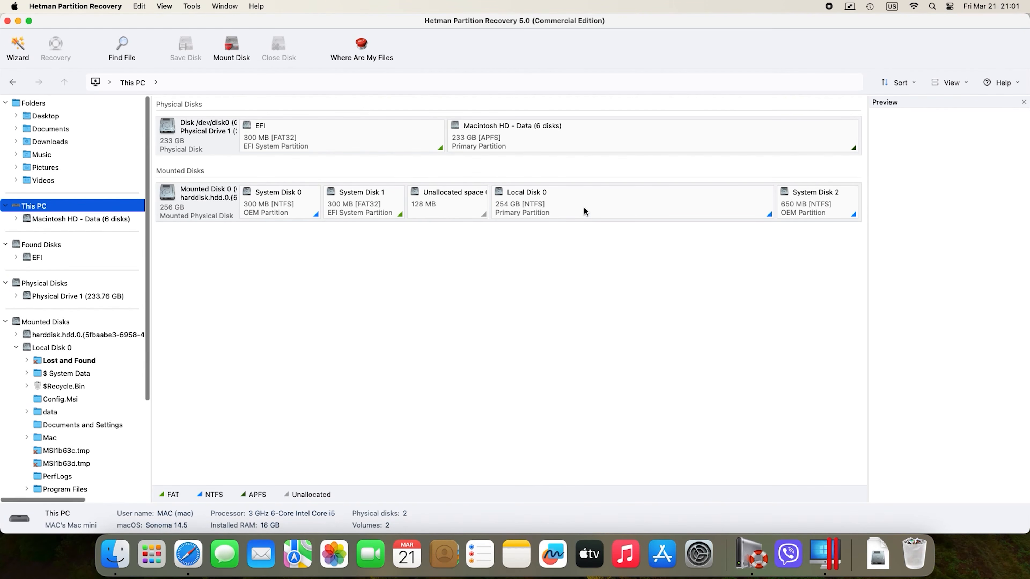
click(632, 208)
right_click(640, 206)
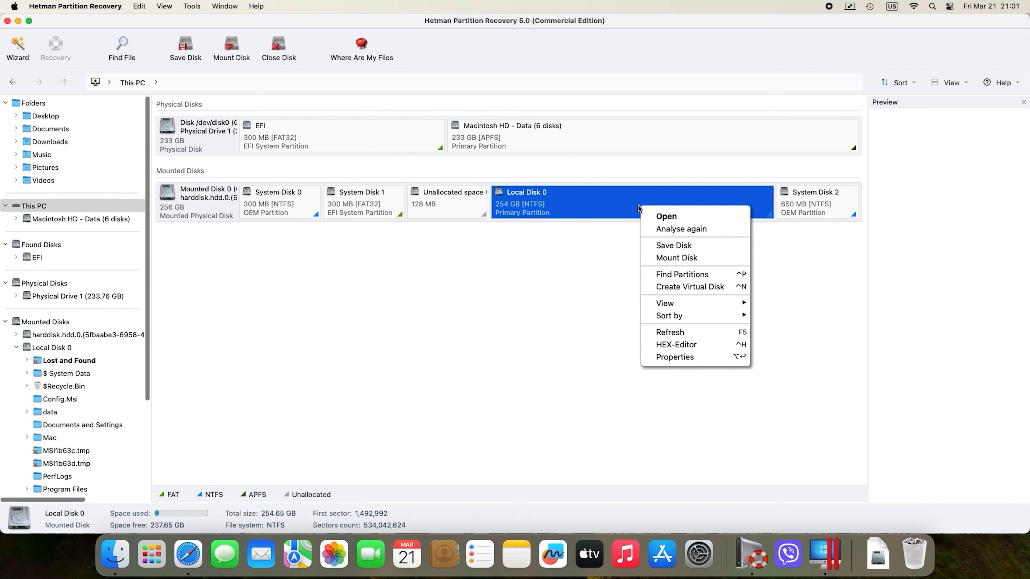
click(686, 230)
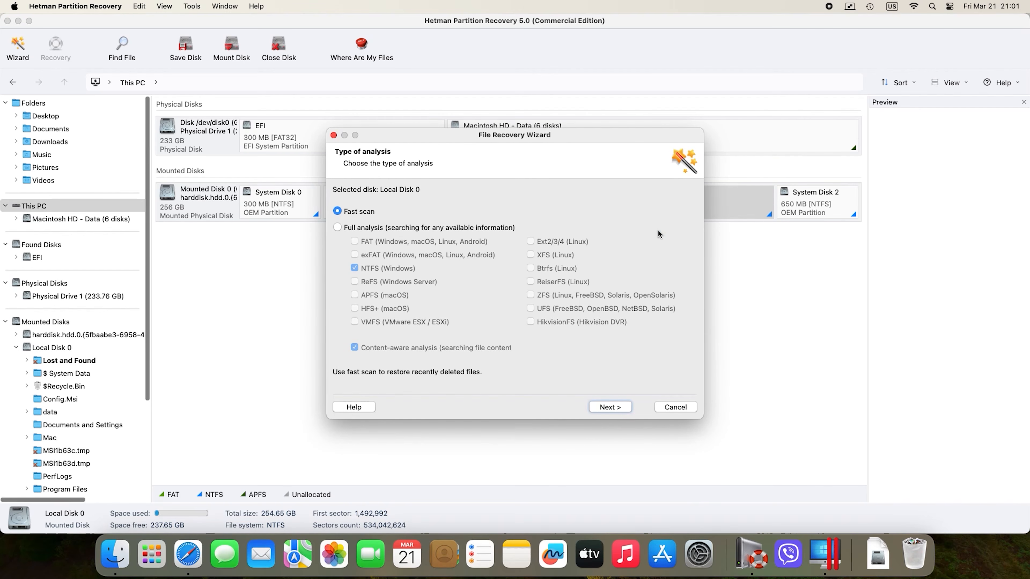
click(340, 226)
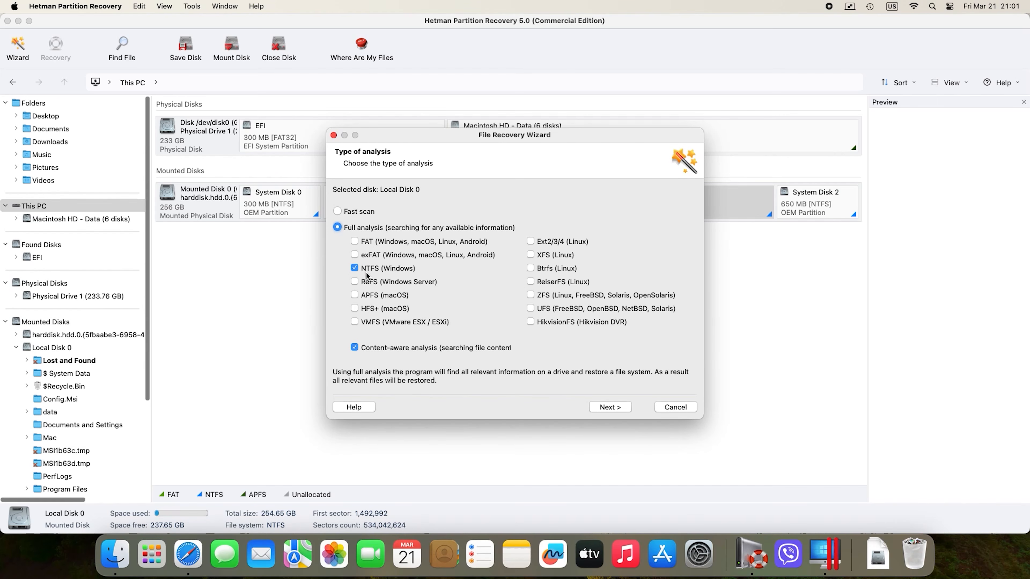
click(616, 407)
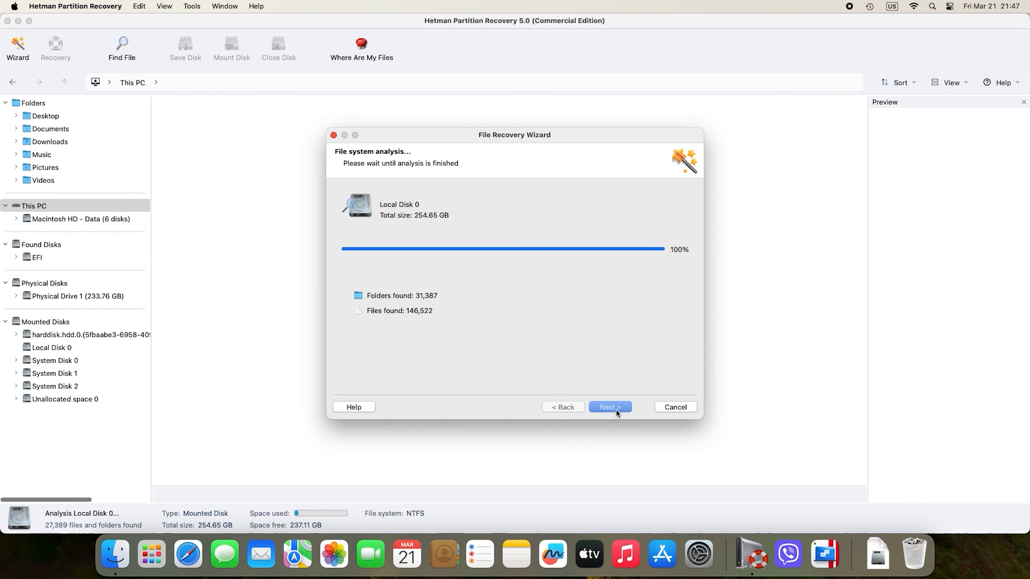
click(604, 409)
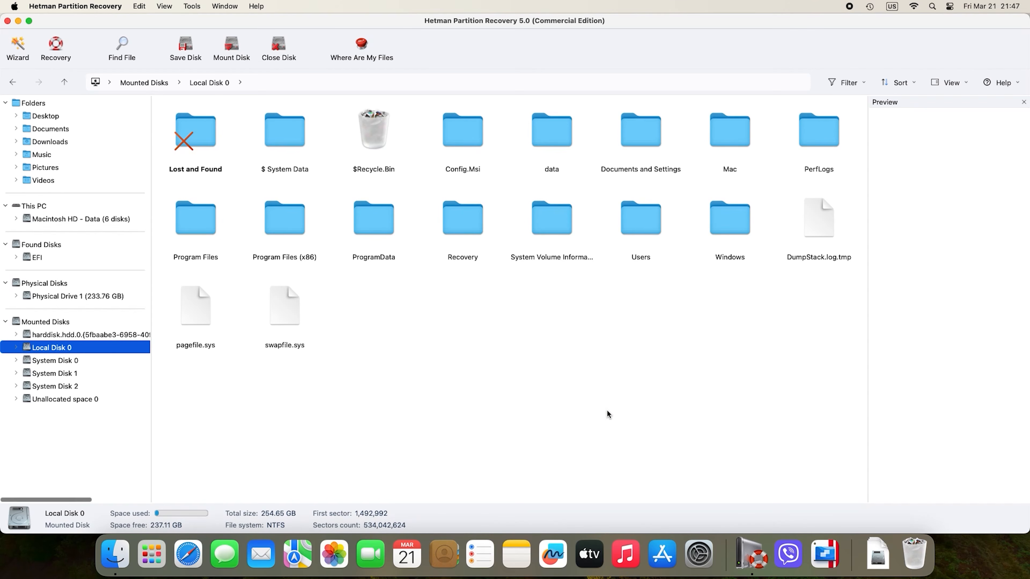
Open the Car folder inside data and preview the deleted images 002.jpg, 005.jpg, 008.jpg and 009.jpg
double_click(537, 141)
double_click(374, 143)
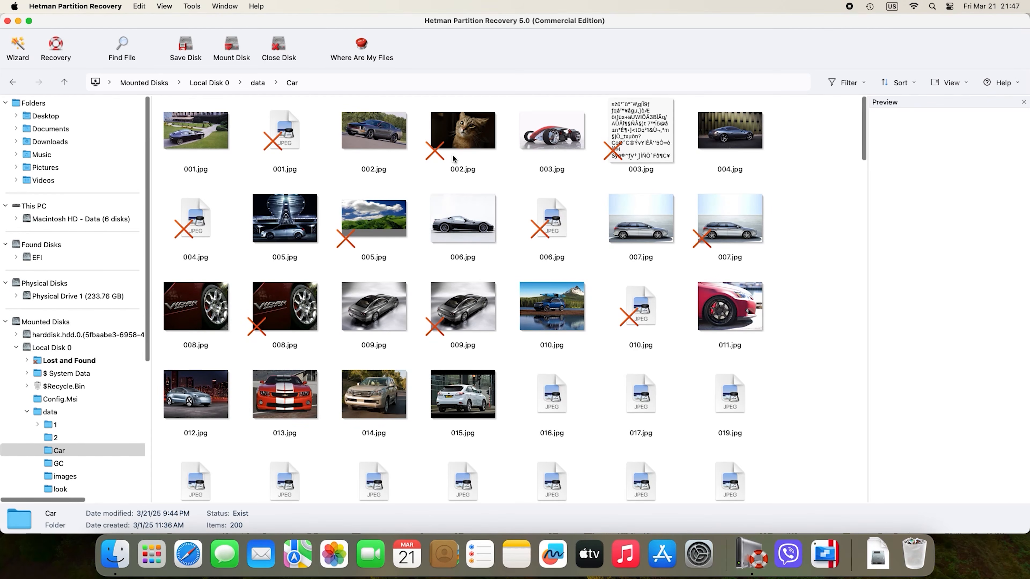
click(457, 147)
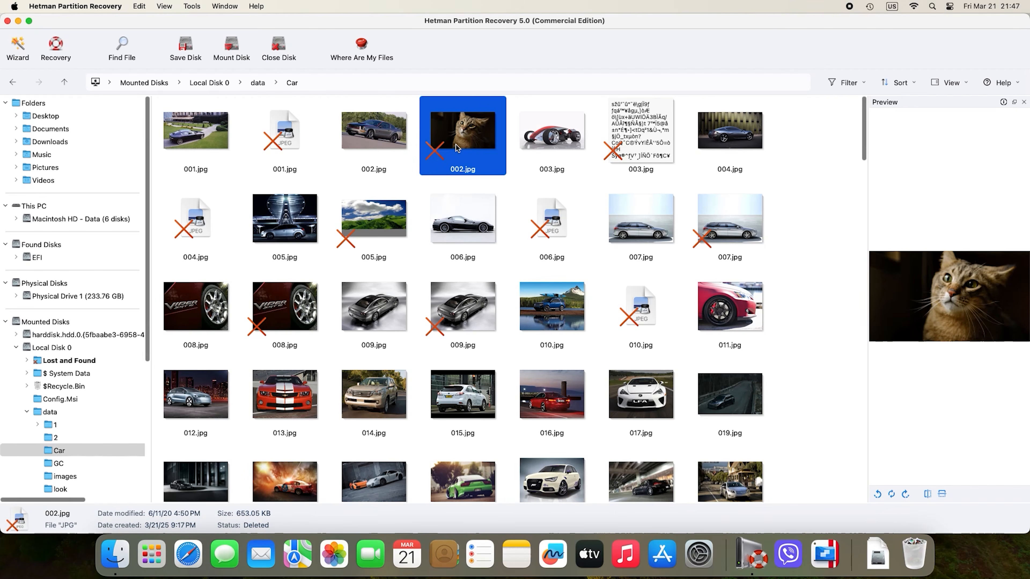
click(386, 229)
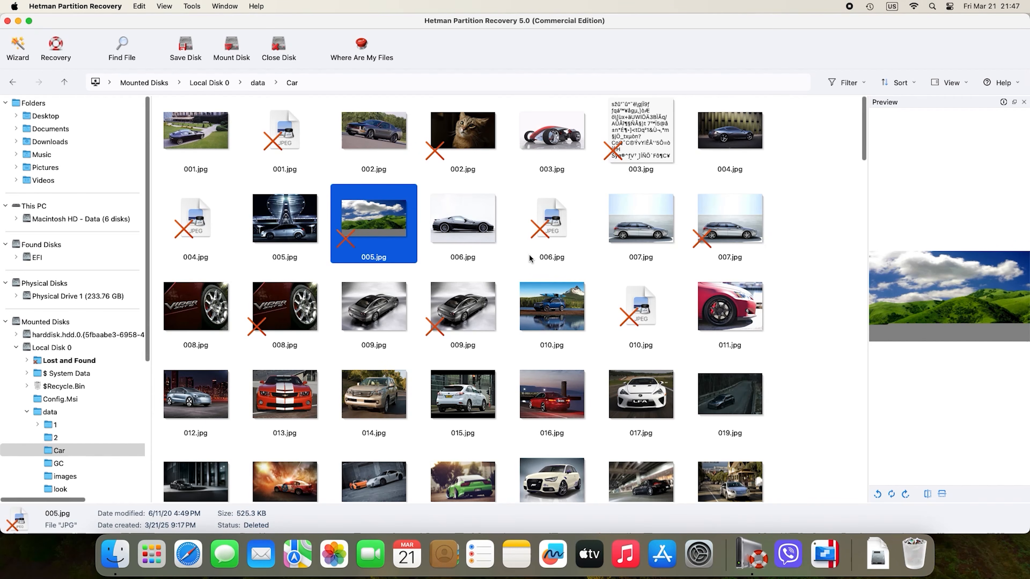
click(291, 310)
click(467, 311)
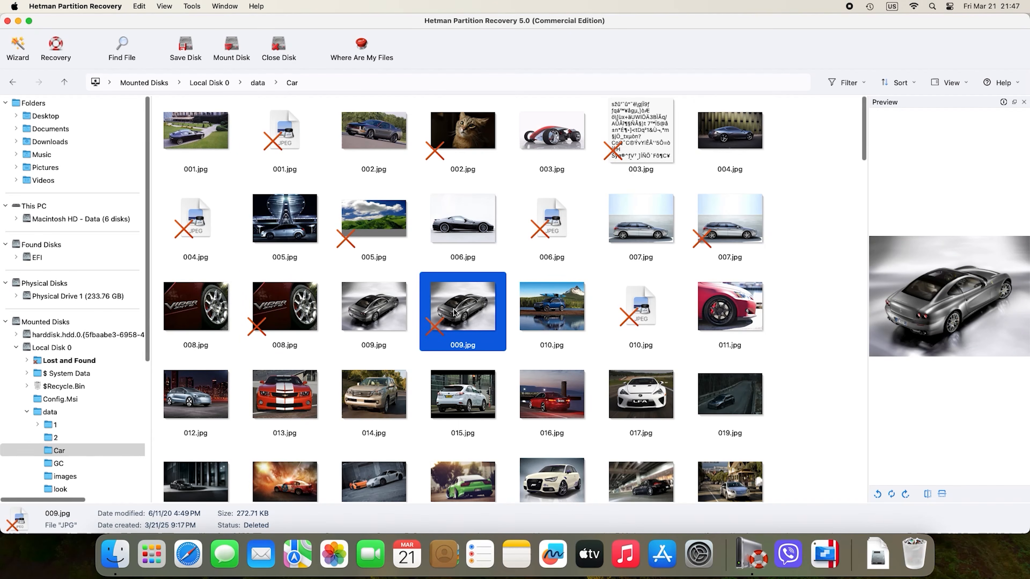
Recover the deleted images 002.jpg, 005.jpg, 007.jpg, 008.jpg and 009.jpg to the hard disk, into Documents/Restored Files/33
right_click(274, 306)
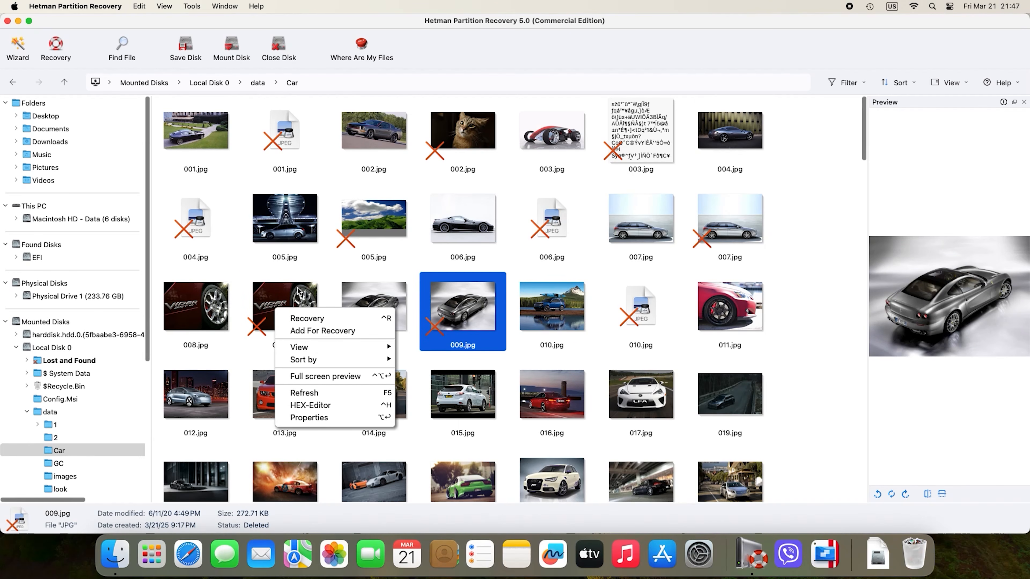
click(294, 296)
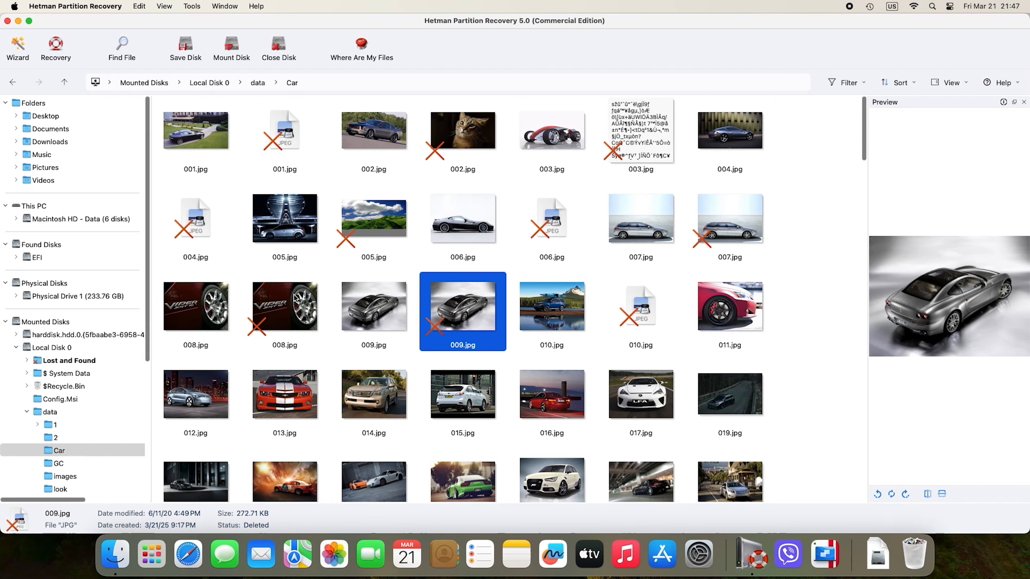
super+click(297, 312)
super+click(387, 206)
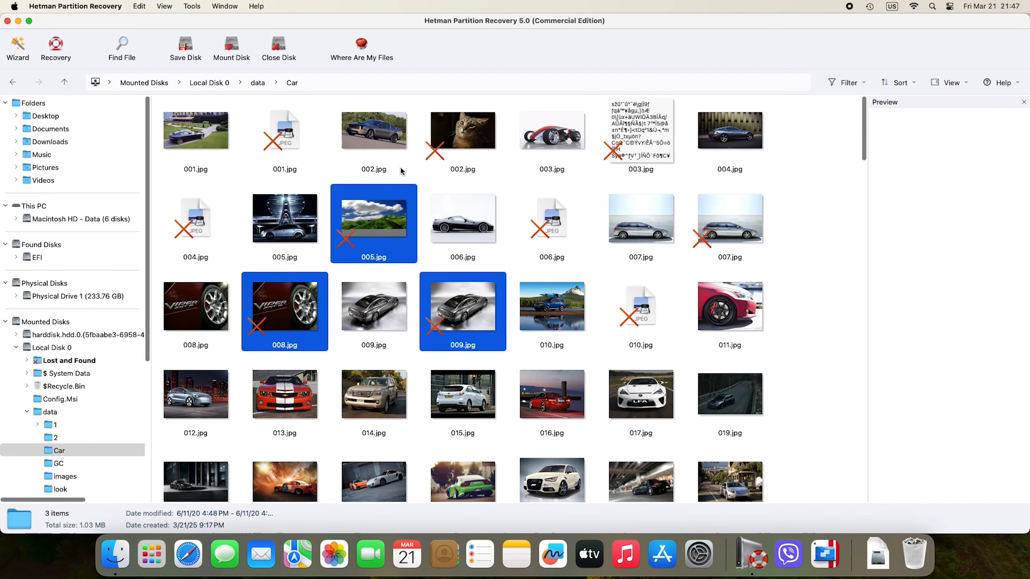
super+click(461, 149)
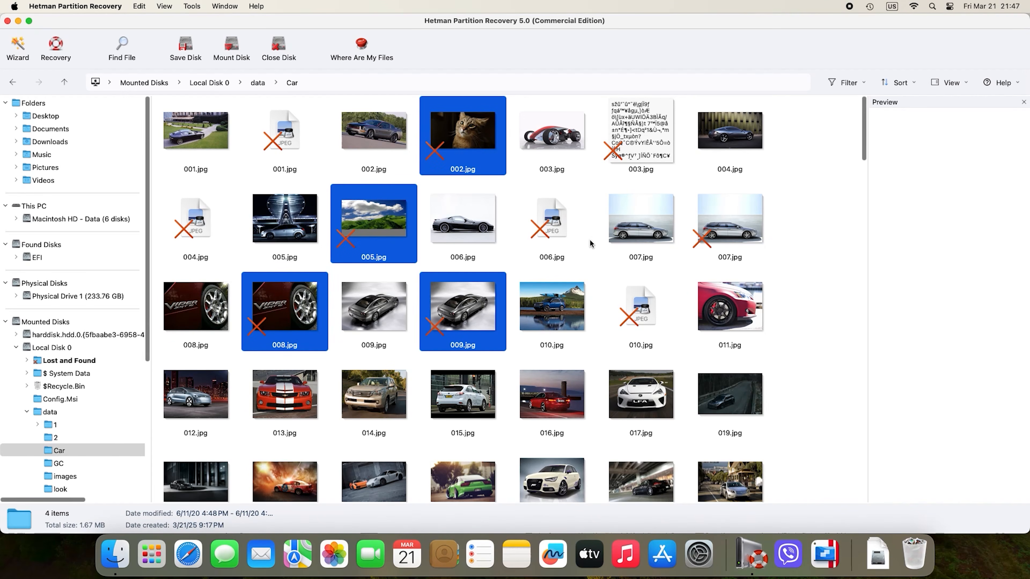
super+click(728, 235)
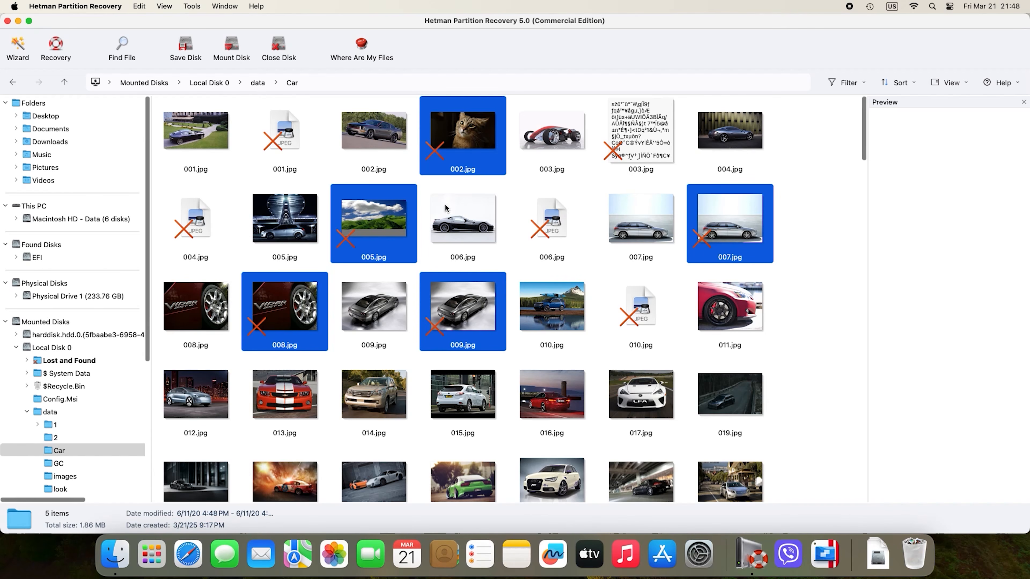
click(64, 59)
click(627, 409)
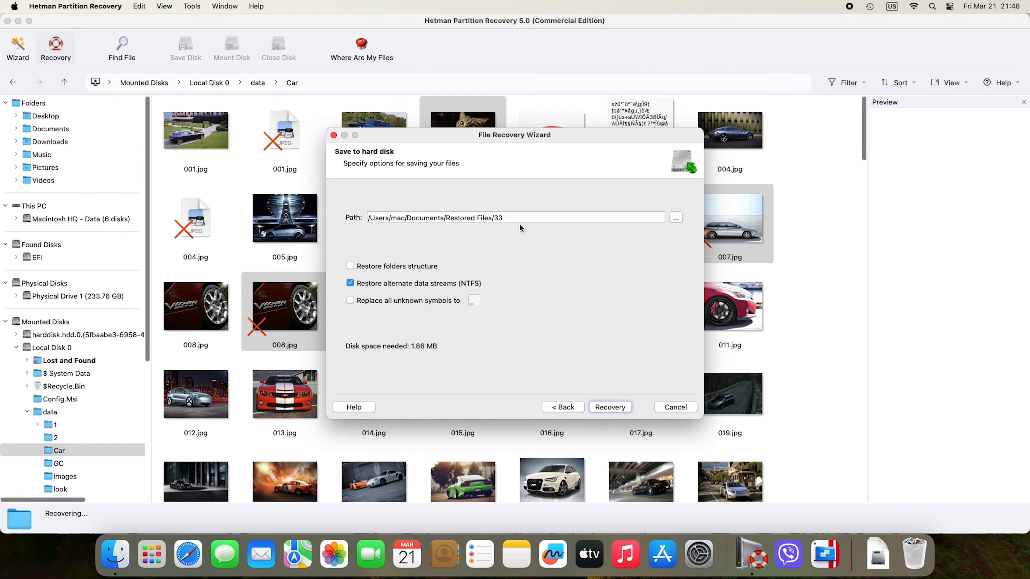
click(613, 407)
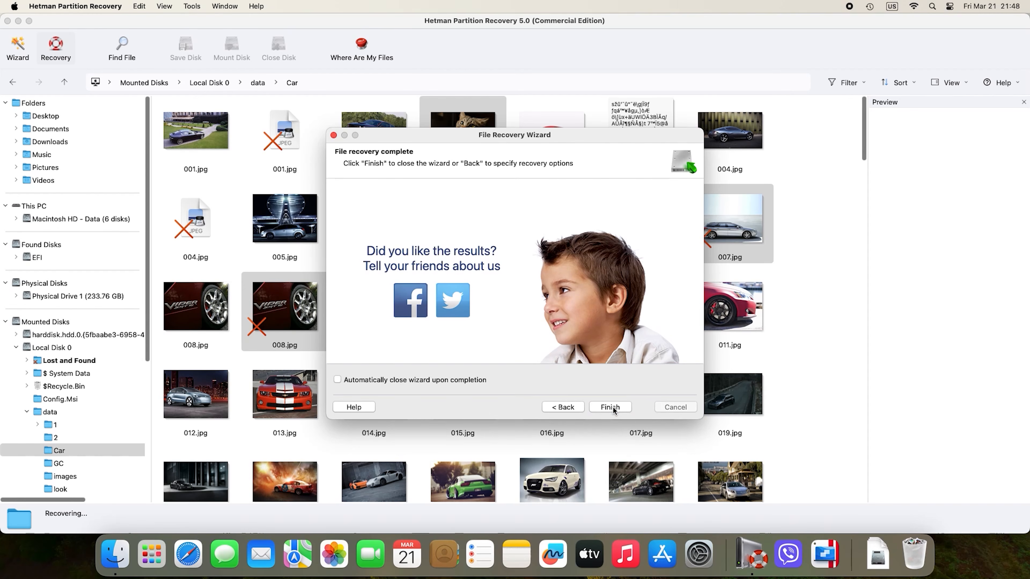
click(611, 407)
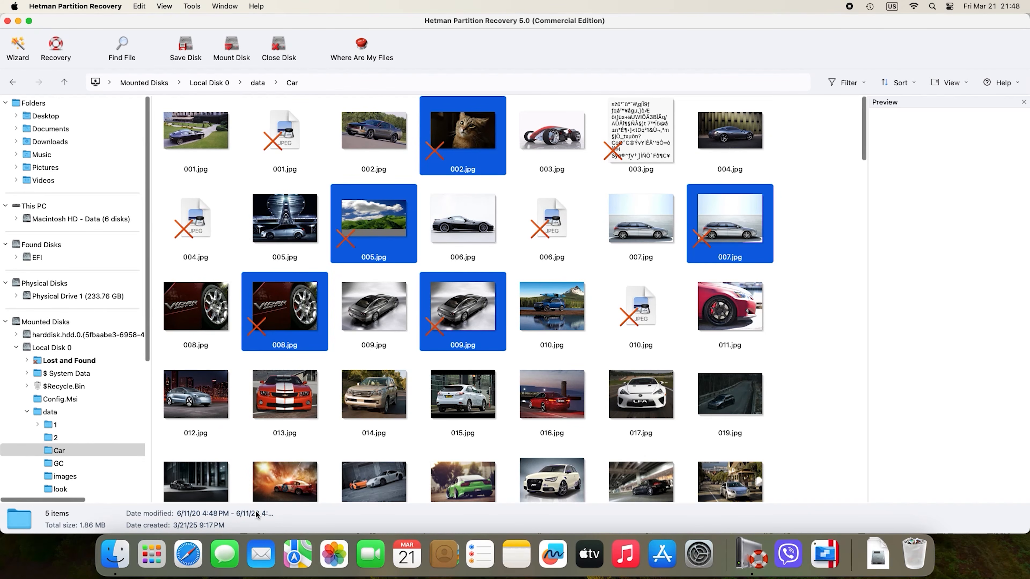
Switch to Finder, show the folder Documents/Restored Files/33 as icons and view the recovered image 008.jpg, closing it again
click(126, 554)
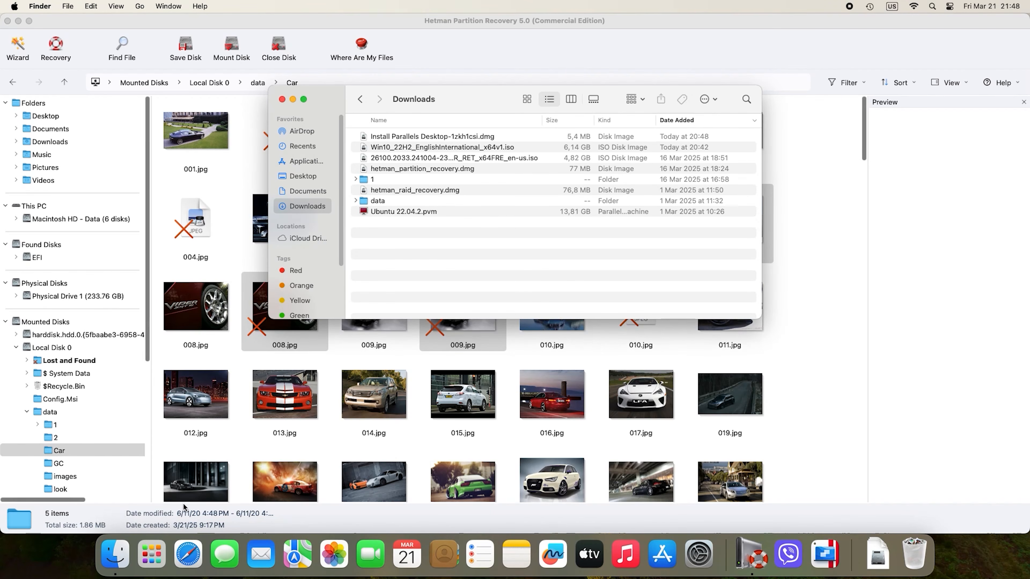
click(299, 193)
scroll(429, 251, down, 5)
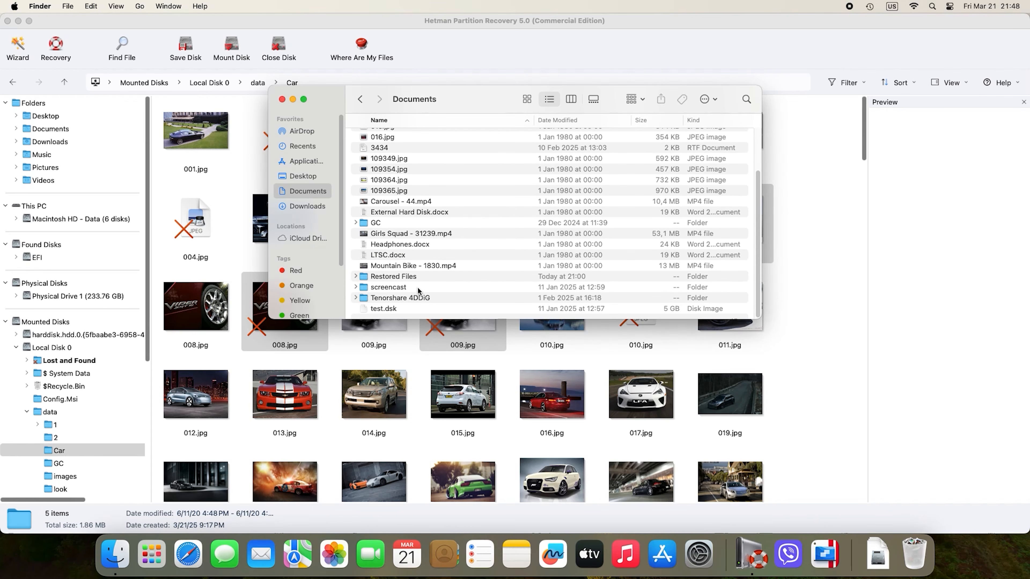
double_click(404, 277)
double_click(382, 202)
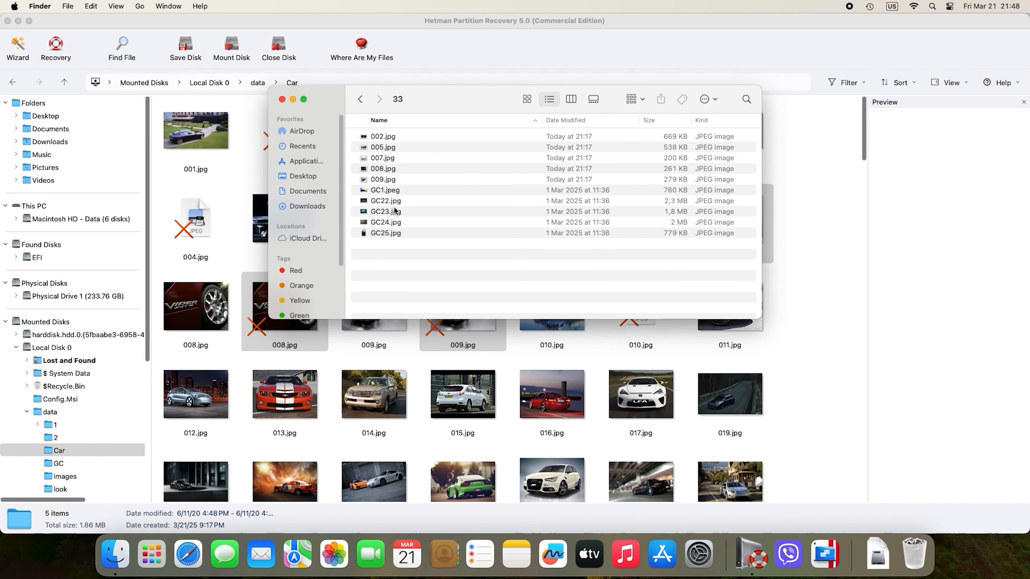
click(527, 99)
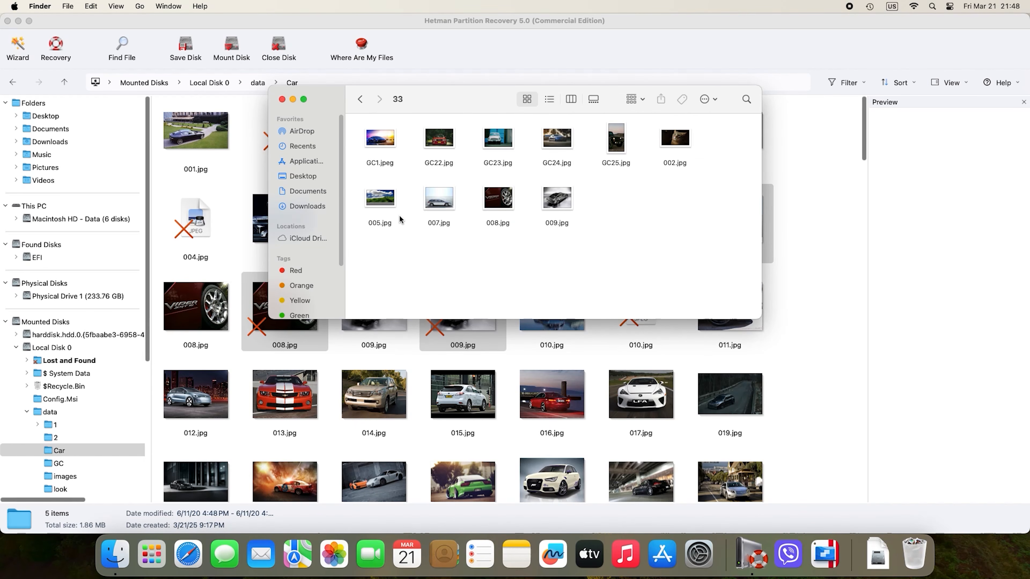
double_click(499, 199)
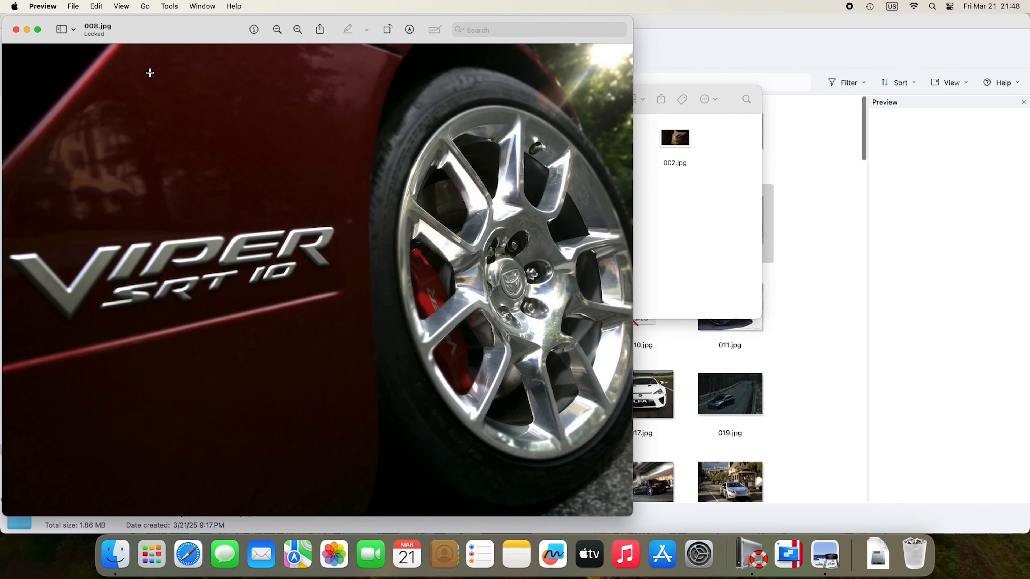
click(17, 29)
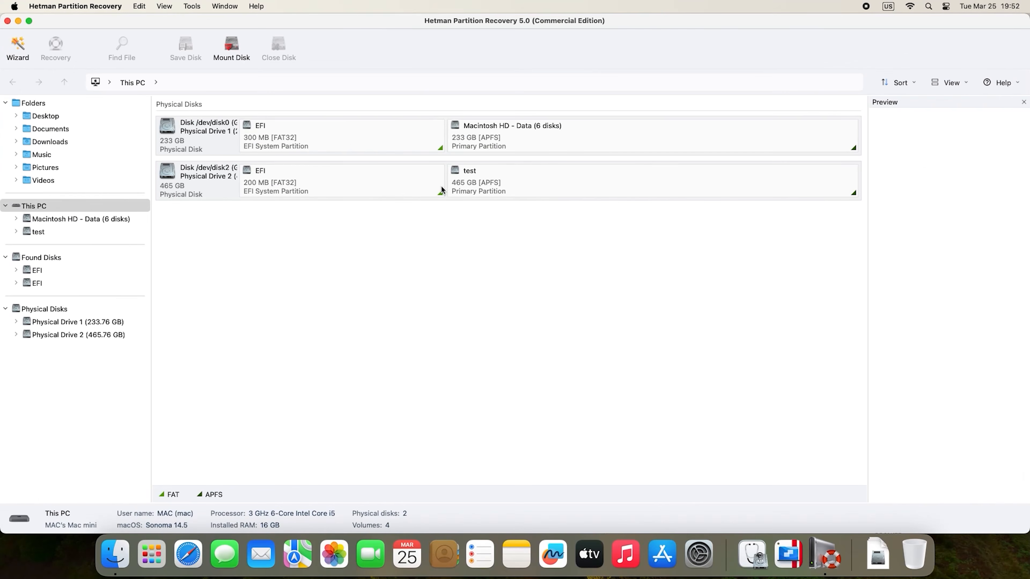
In Hetman Partition Recovery, analyse the 465 GB APFS partition test on Physical Drive 2 with a fast scan
click(221, 188)
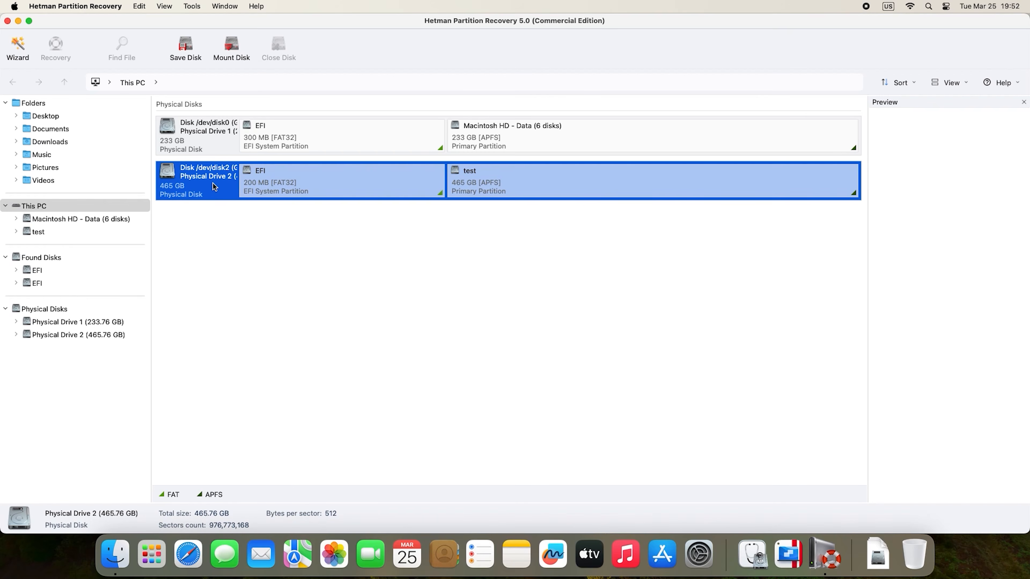
click(583, 188)
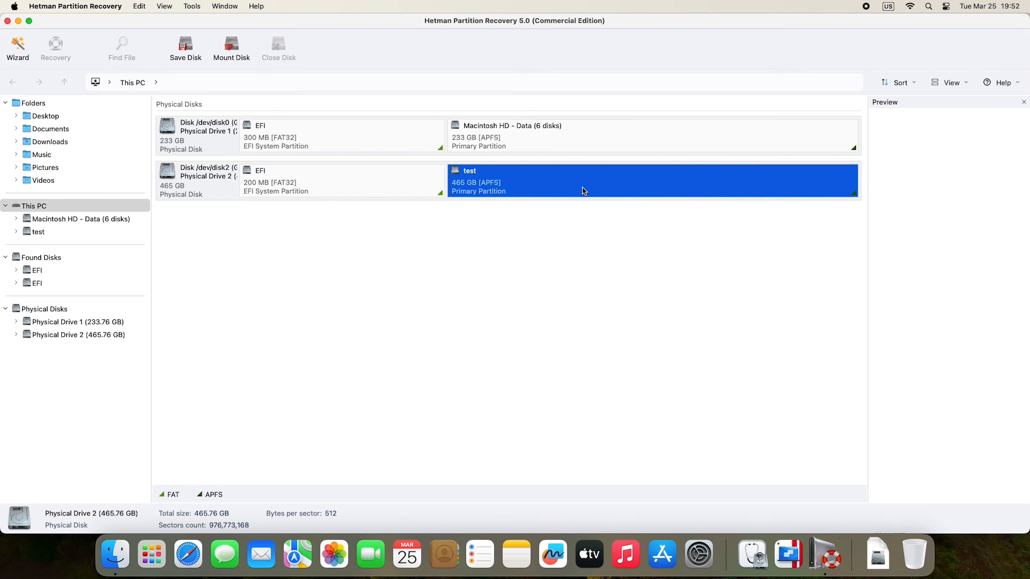
right_click(588, 187)
click(616, 202)
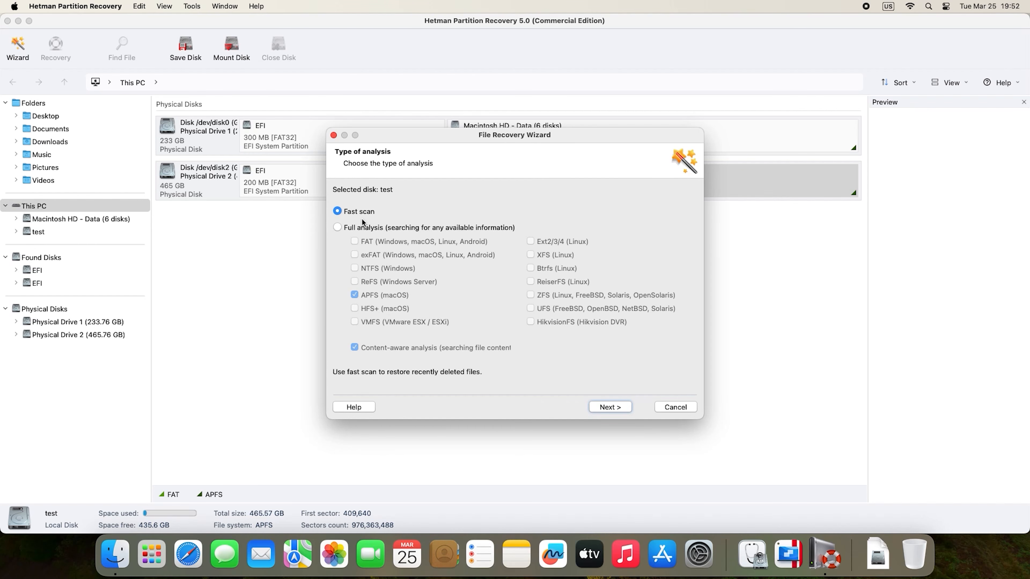
click(364, 229)
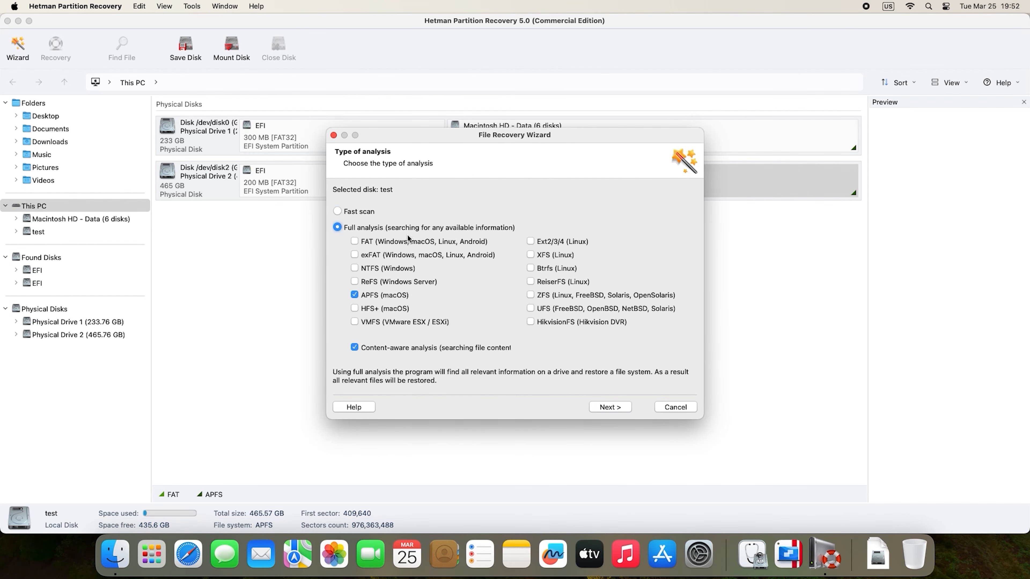
click(368, 216)
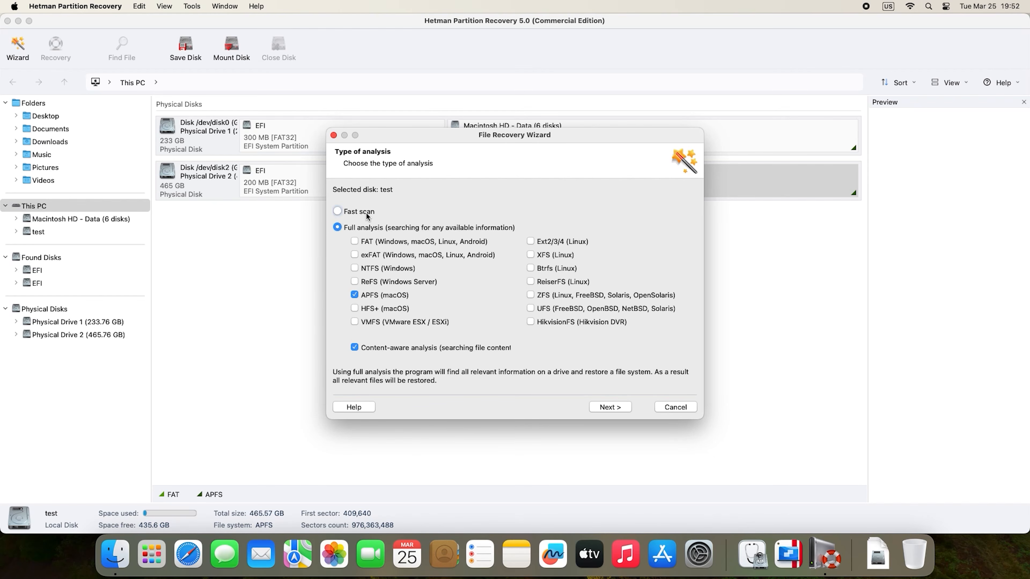
click(605, 408)
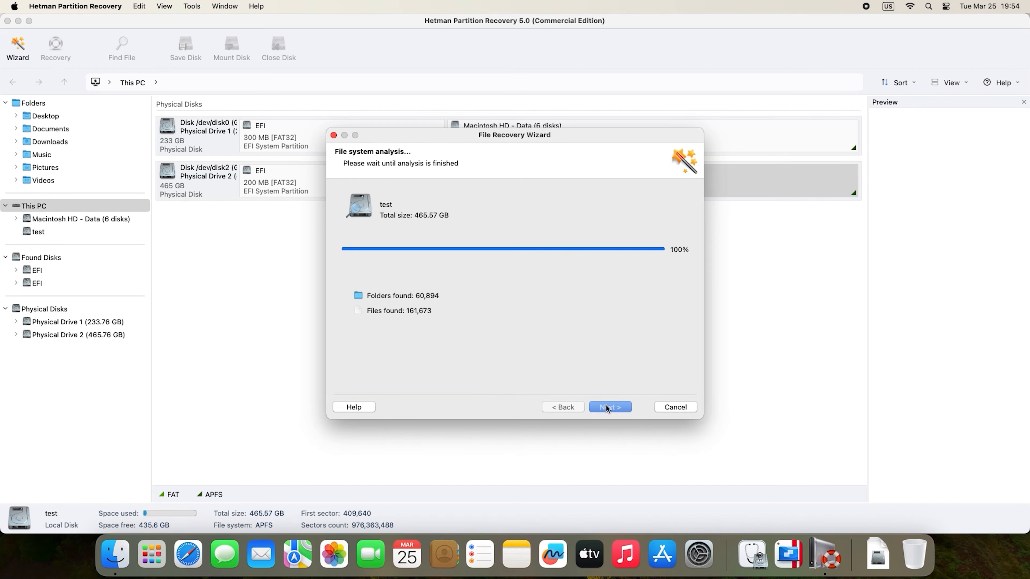
click(610, 407)
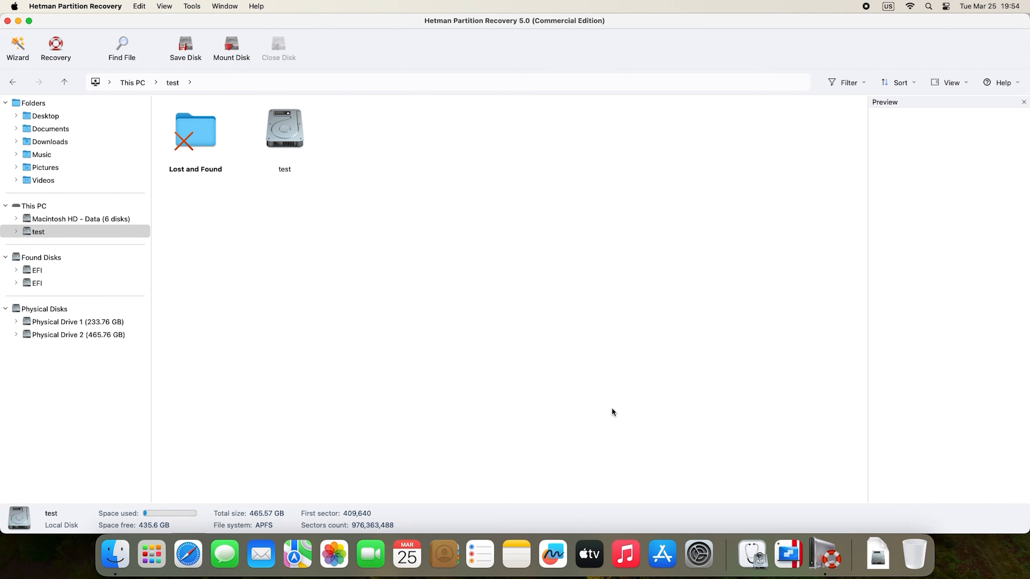
Open the test volume and recover the deleted folder Ubuntu 22.04.2 (1).pvm to the hard disk, into Documents/Restored Files/VM
double_click(284, 142)
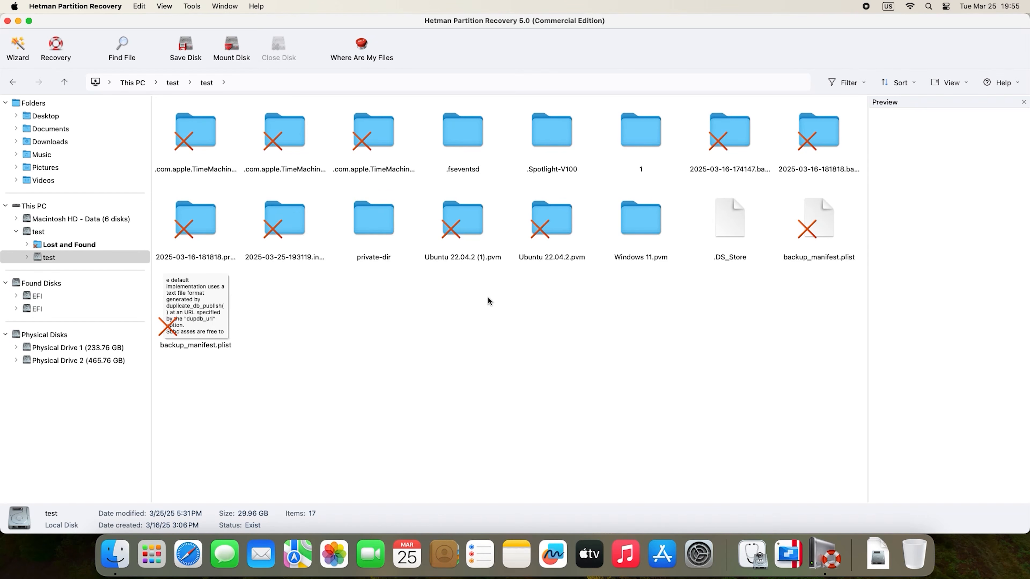
click(465, 228)
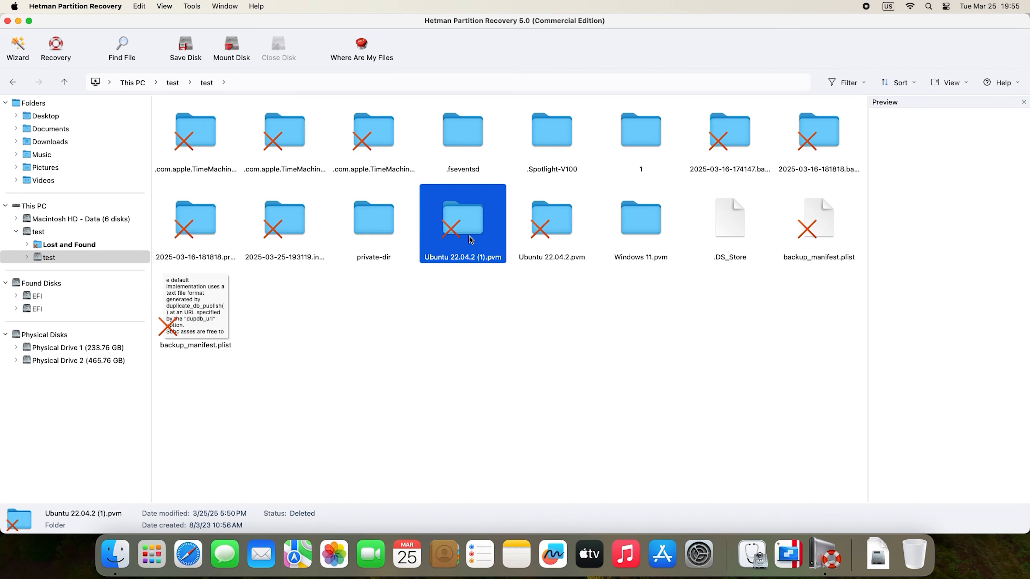
right_click(487, 254)
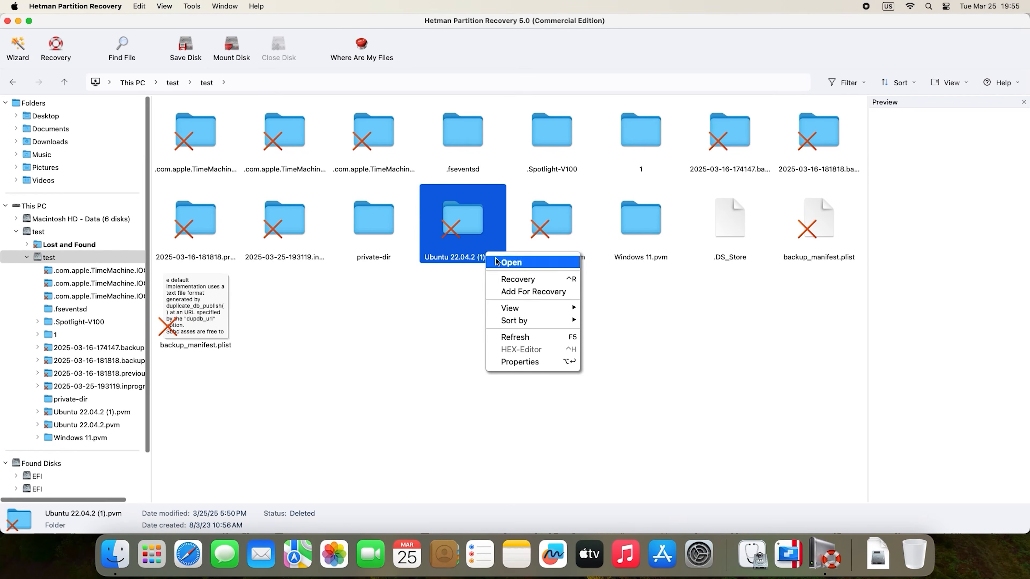
click(544, 282)
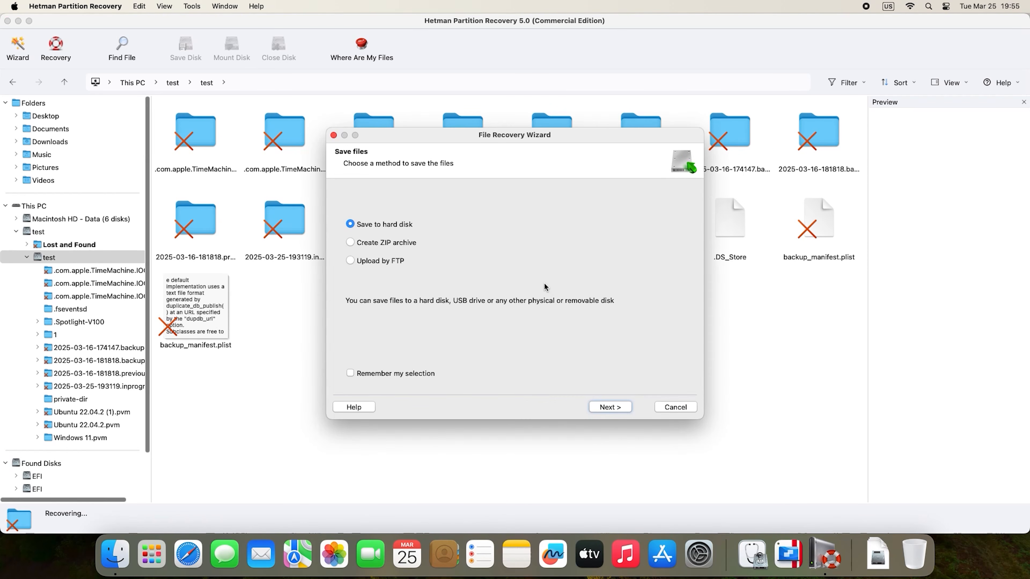
click(626, 406)
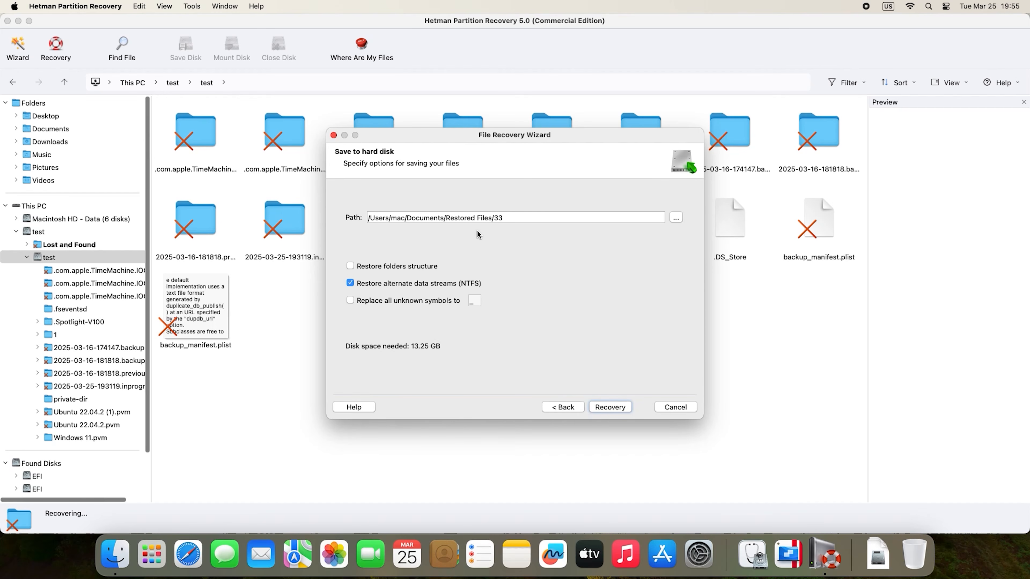
drag(504, 219, 496, 218)
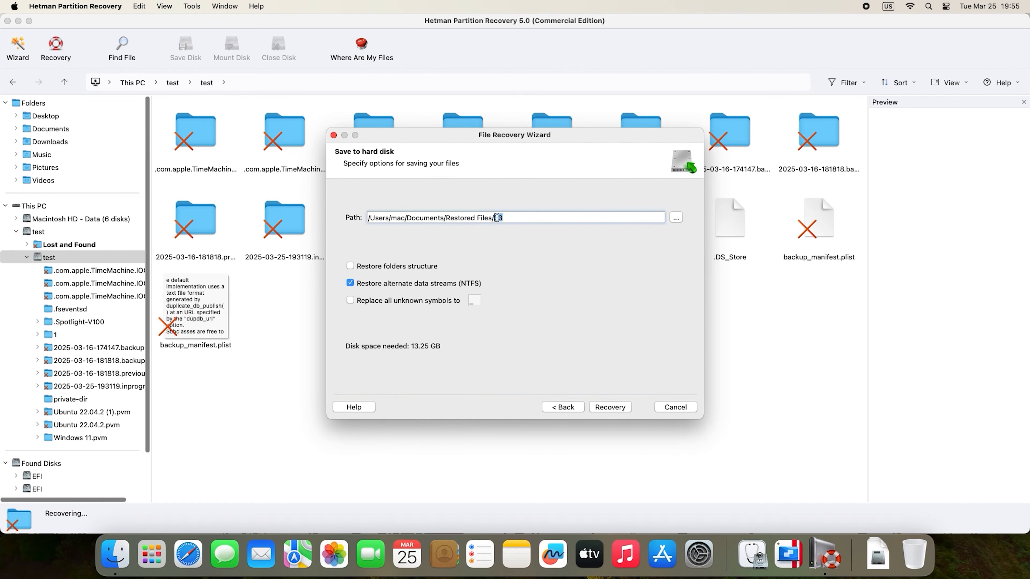
text(VM)
click(608, 406)
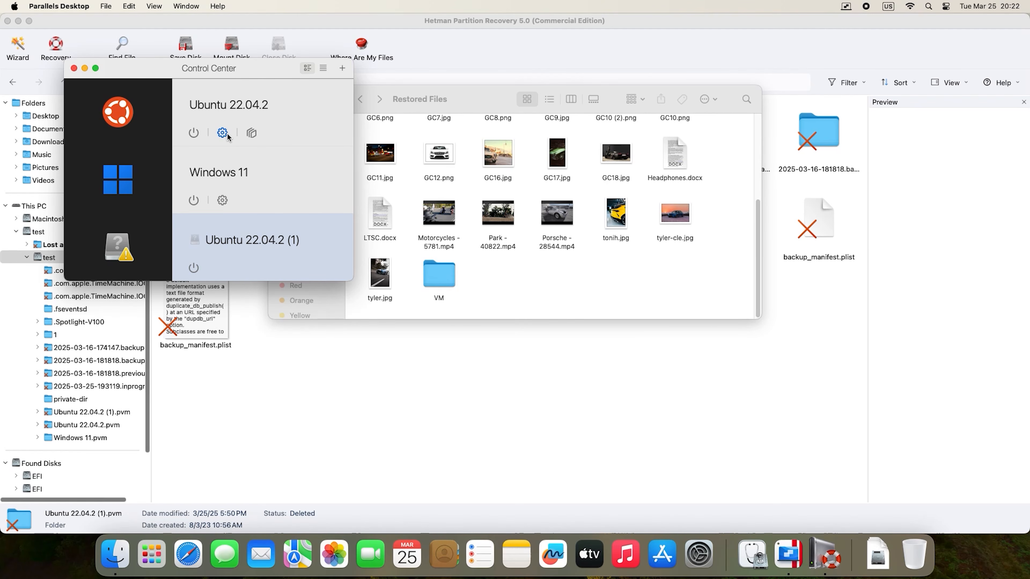
In Parallels Desktop, set the Ubuntu 22.04.2 hard disk source to the recovered ubuntu-linux .hdd image in Documents/Restored Files/VM
click(222, 133)
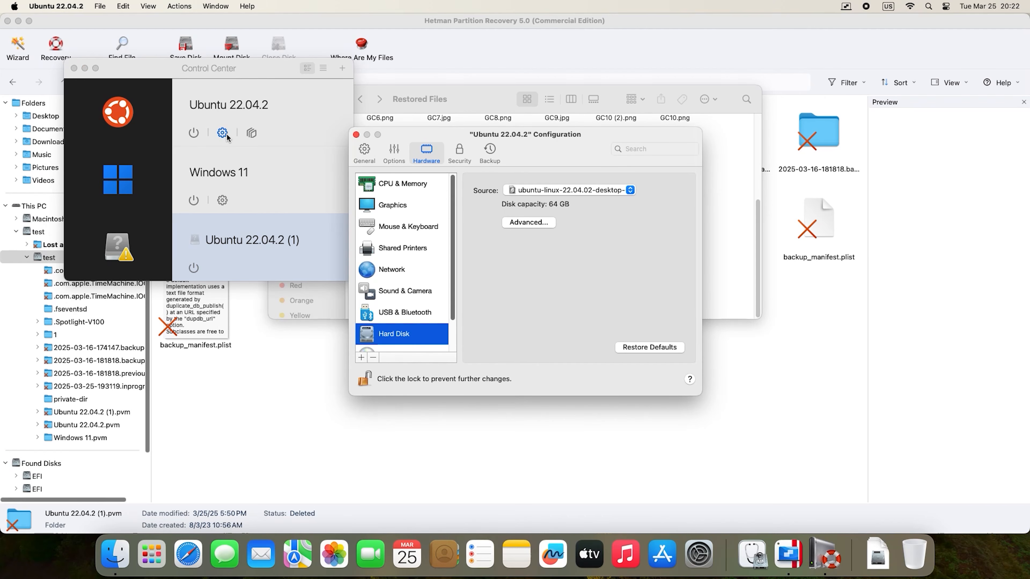
click(630, 190)
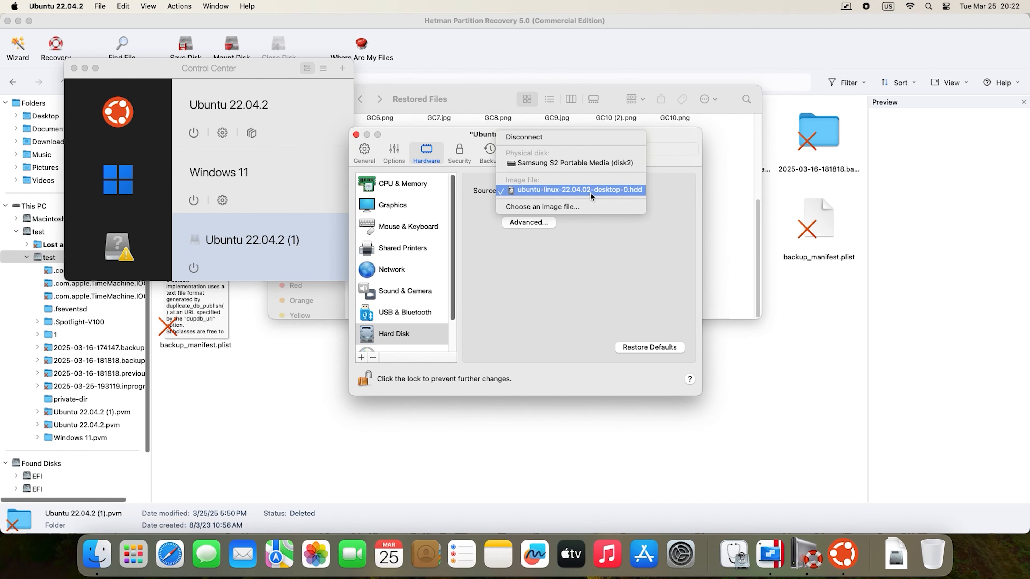
click(540, 207)
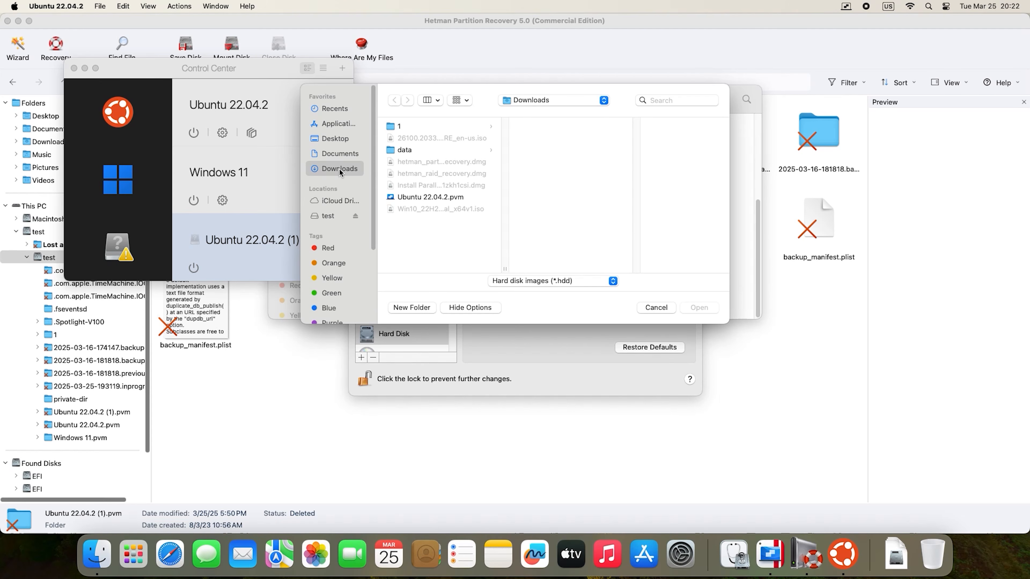
click(339, 154)
scroll(485, 229, down, 5)
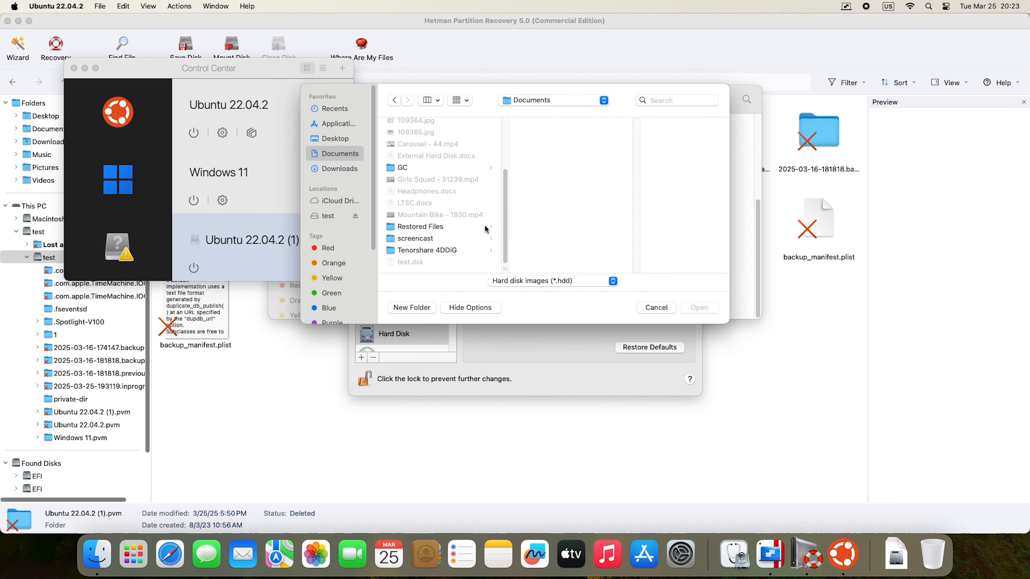
click(418, 229)
scroll(553, 232, down, 6)
click(535, 263)
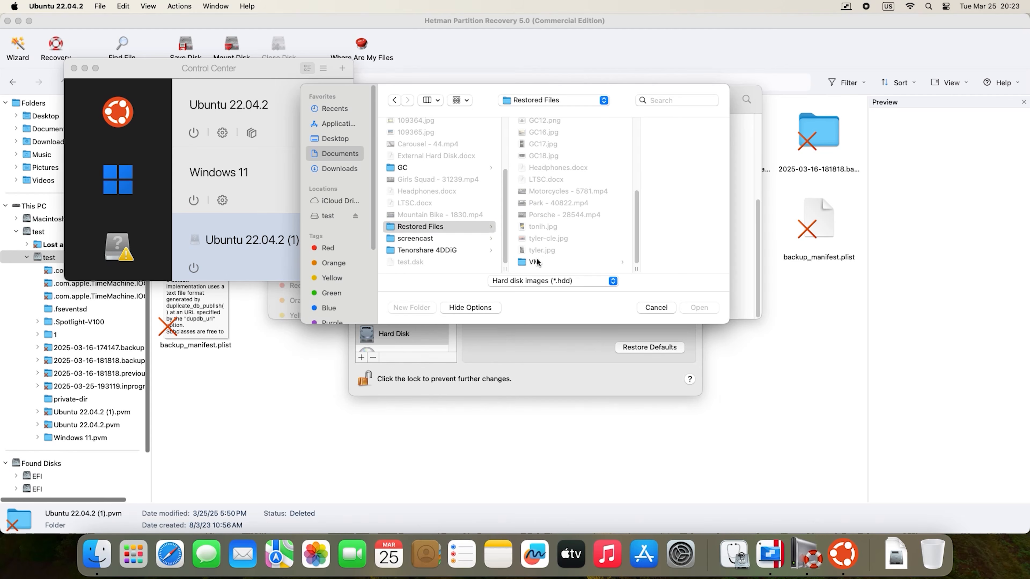
scroll(636, 246, down, 10)
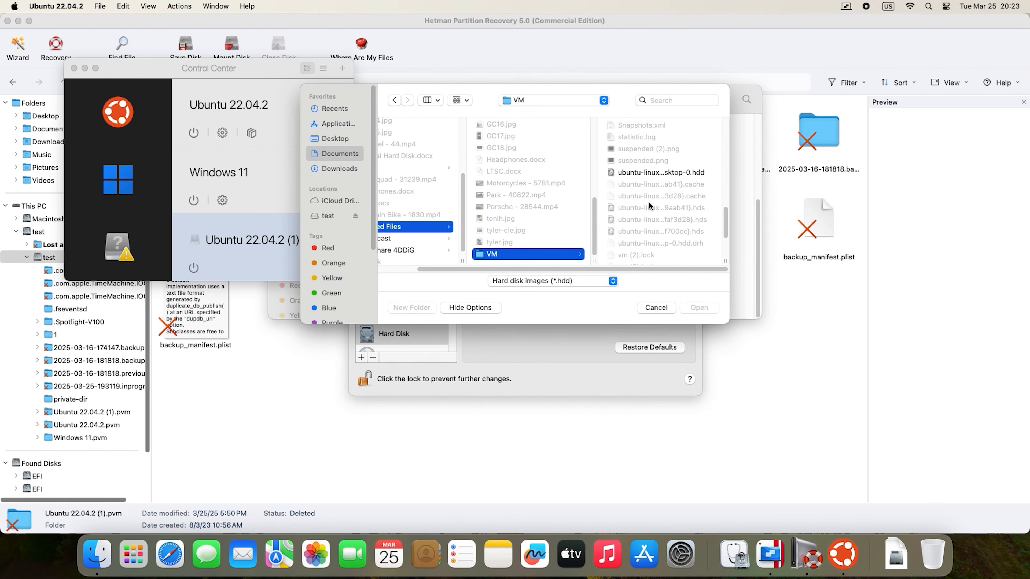
click(668, 174)
click(698, 308)
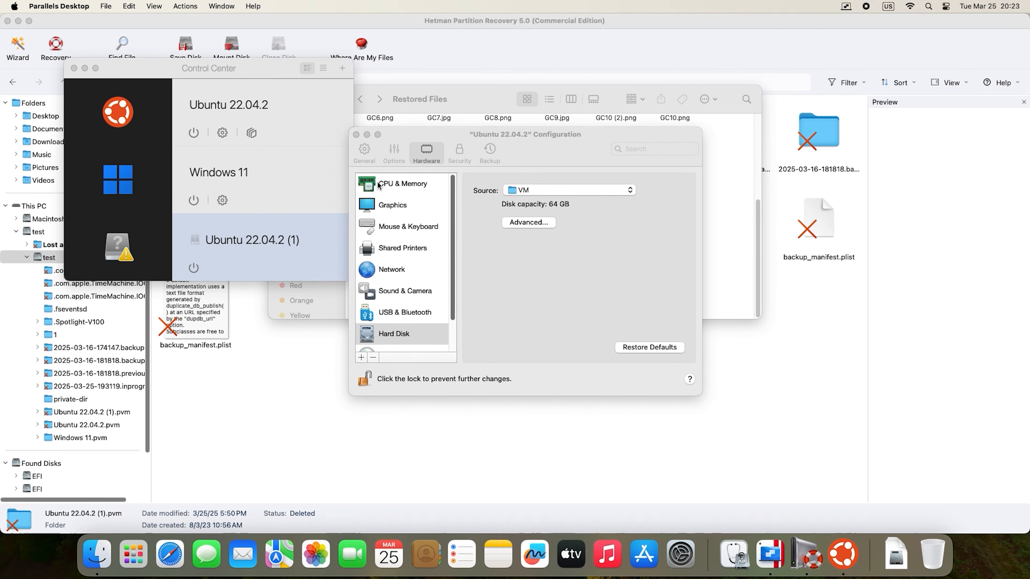
click(356, 135)
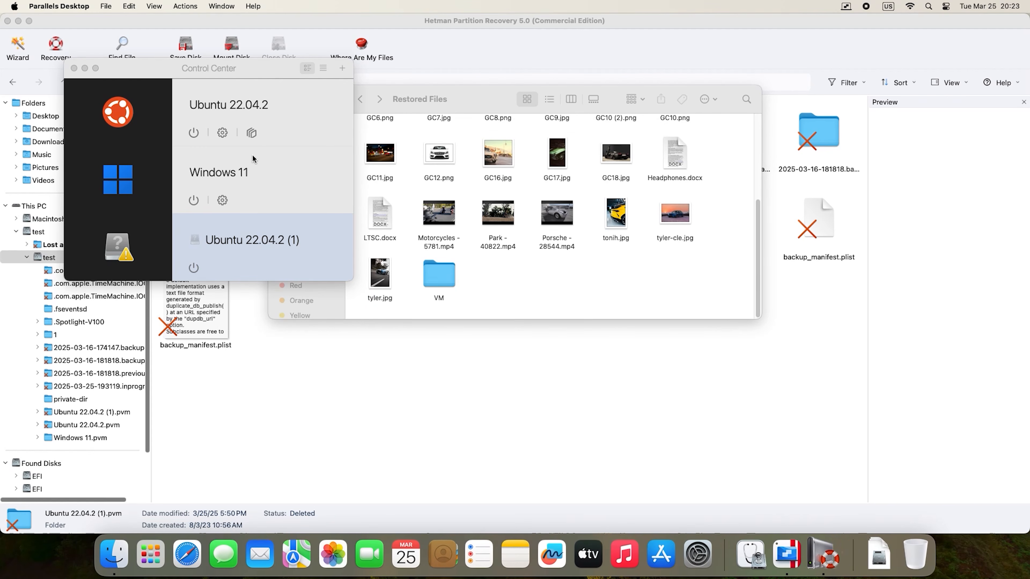
Start the Ubuntu 22.04.2 virtual machine, then reopen and close its configuration window
click(196, 135)
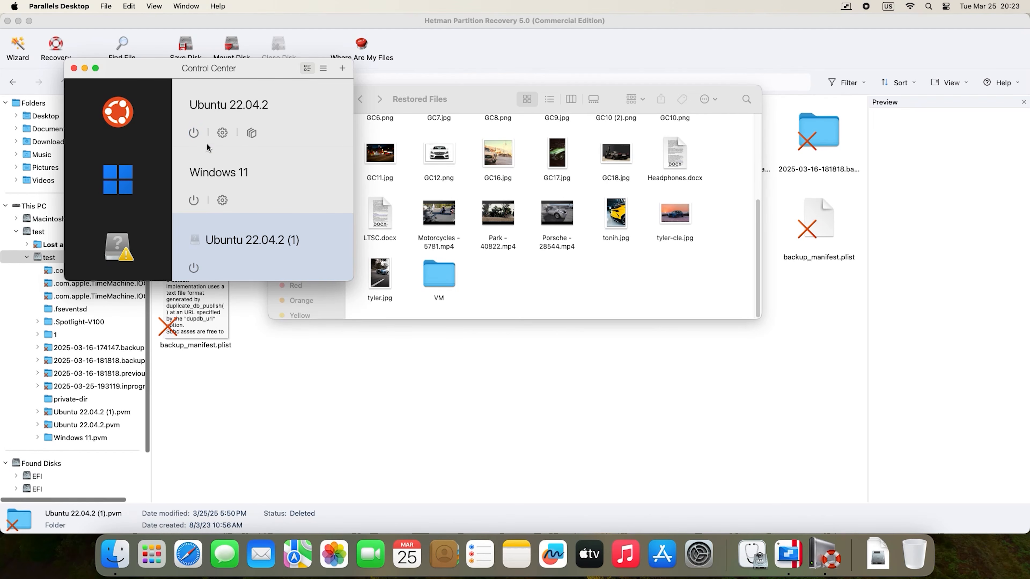
click(222, 133)
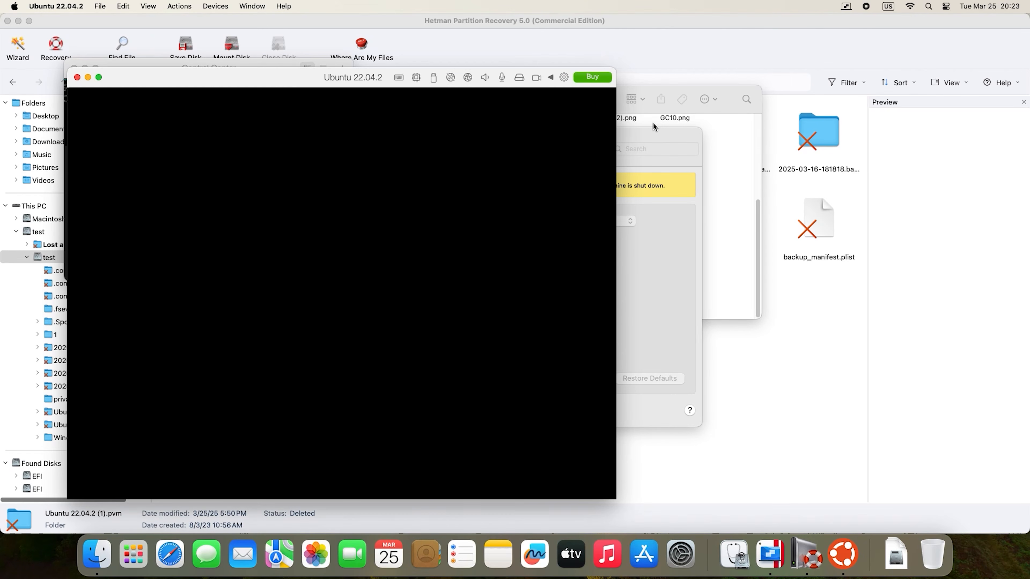
click(667, 132)
click(356, 134)
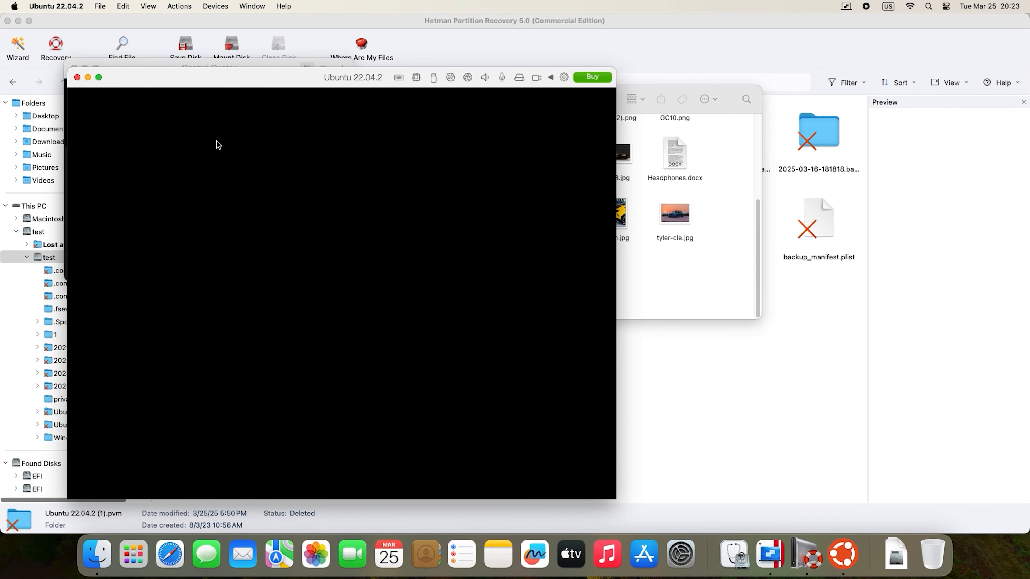